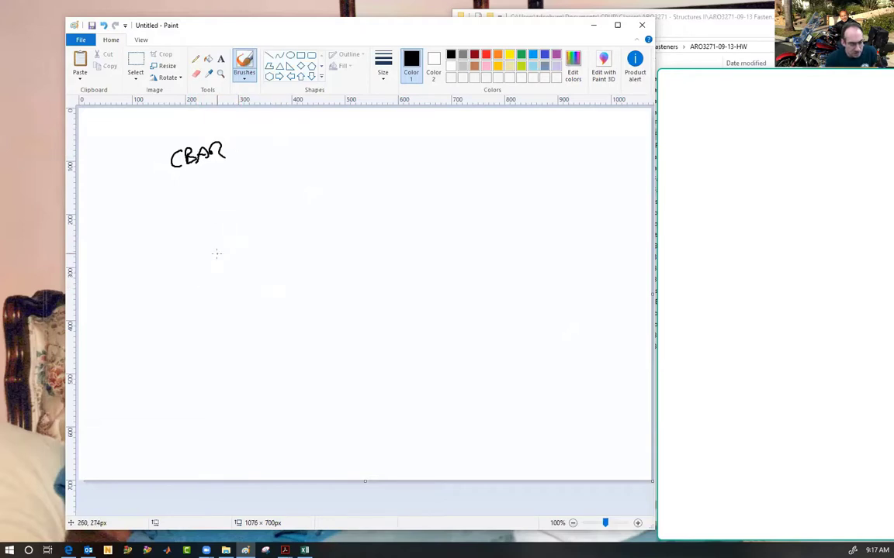
Draw circled nodes 5 and 6, join them with a line, and mark an x arrow near node 5.
mouse_move(277, 304)
left_mouse_down()
mouse_move(265, 311)
mouse_move(279, 303)
mouse_move(286, 310)
mouse_move(275, 324)
left_mouse_up()
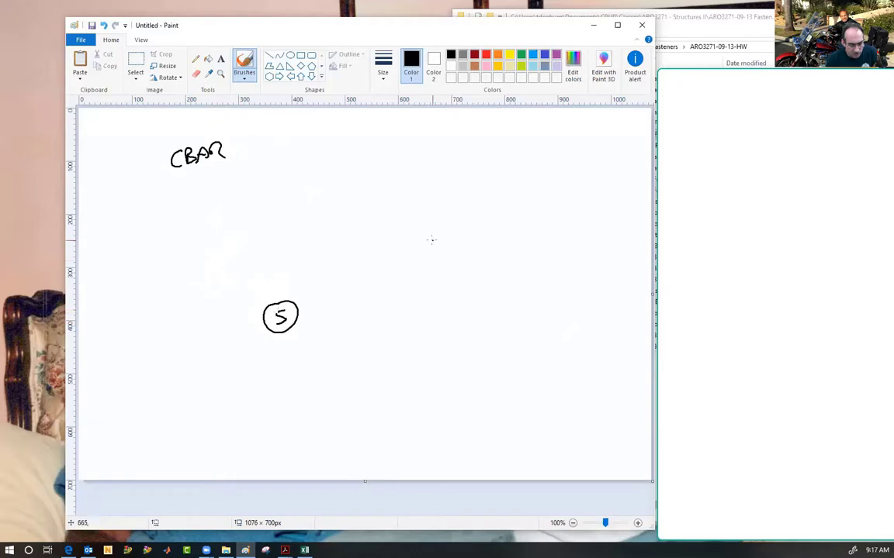
mouse_move(454, 232)
left_mouse_down()
mouse_move(473, 246)
mouse_move(449, 232)
left_mouse_up()
left_click_drag(461, 237, 456, 246)
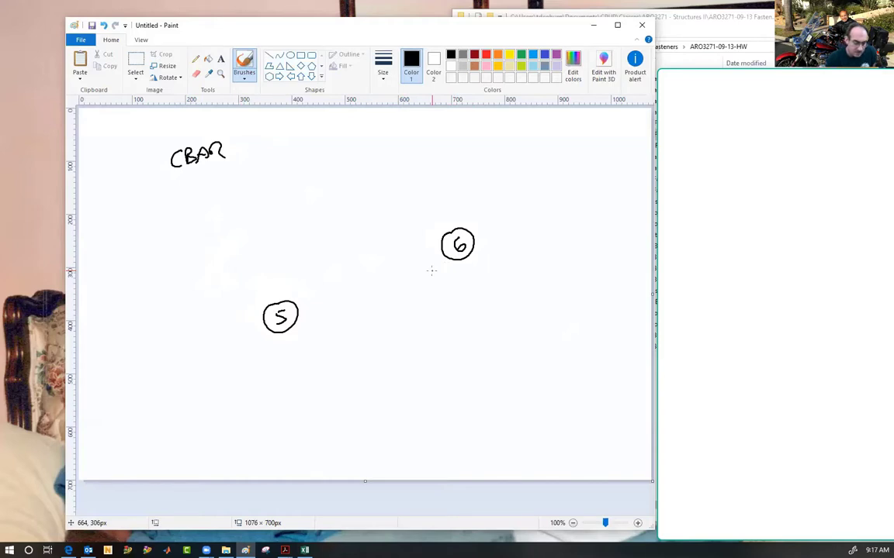
left_click_drag(298, 311, 447, 255)
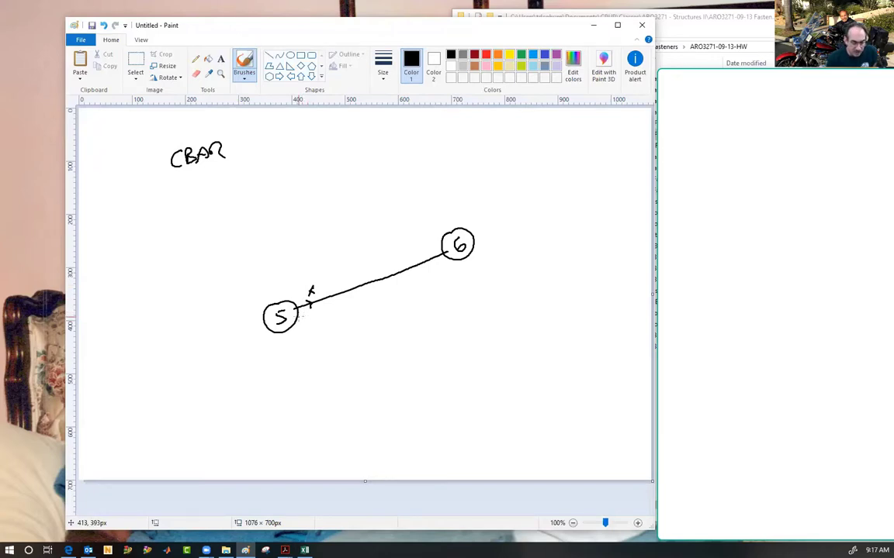
Draw a vertical and a downward-sloping axis through node 5, and extend the bar's direction with a line beyond node 6.
left_click_drag(175, 264, 448, 404)
left_click_drag(279, 173, 286, 449)
left_click_drag(482, 241, 617, 177)
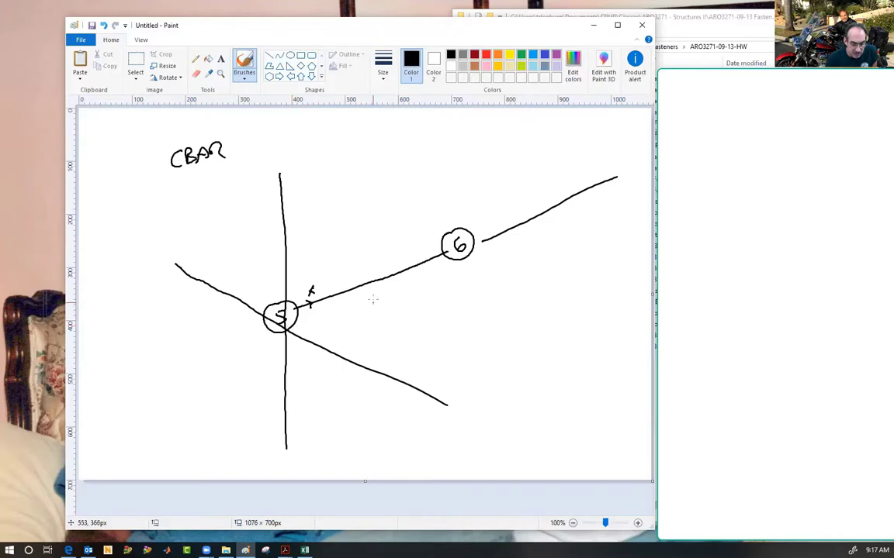
Finish the line beyond node 6 with an arrowhead and an X over the 10, and label the vertical axis Y and sloping axis Z.
mouse_move(609, 173)
left_mouse_down()
mouse_move(631, 176)
mouse_move(637, 166)
left_mouse_up()
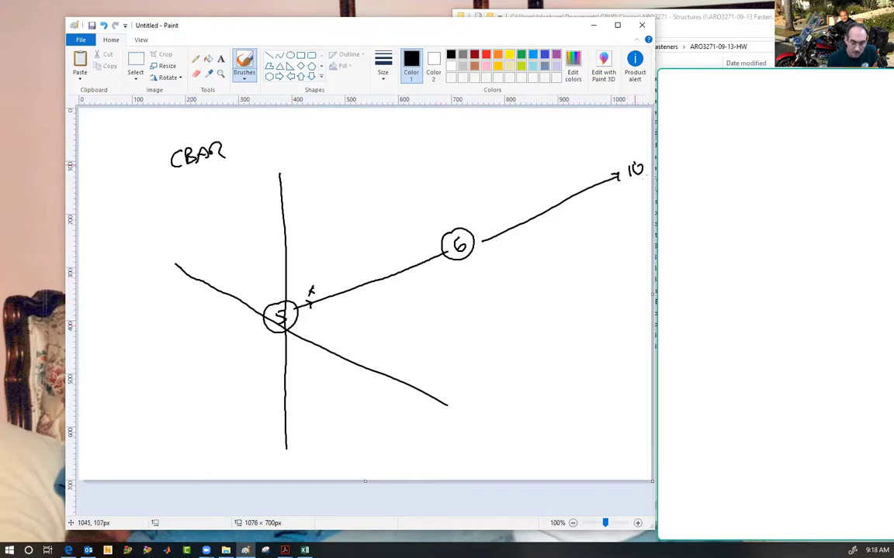
left_click_drag(641, 159, 630, 181)
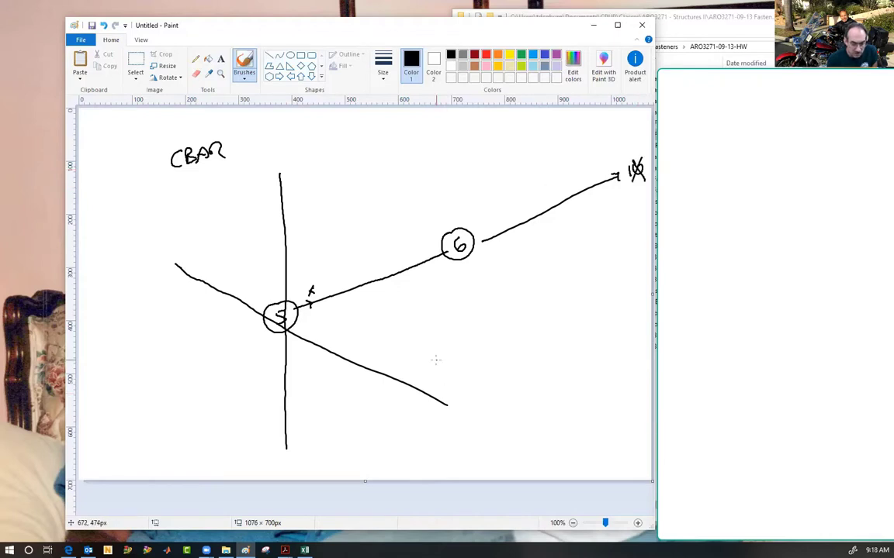
left_click_drag(274, 148, 281, 160)
left_click_drag(289, 146, 282, 167)
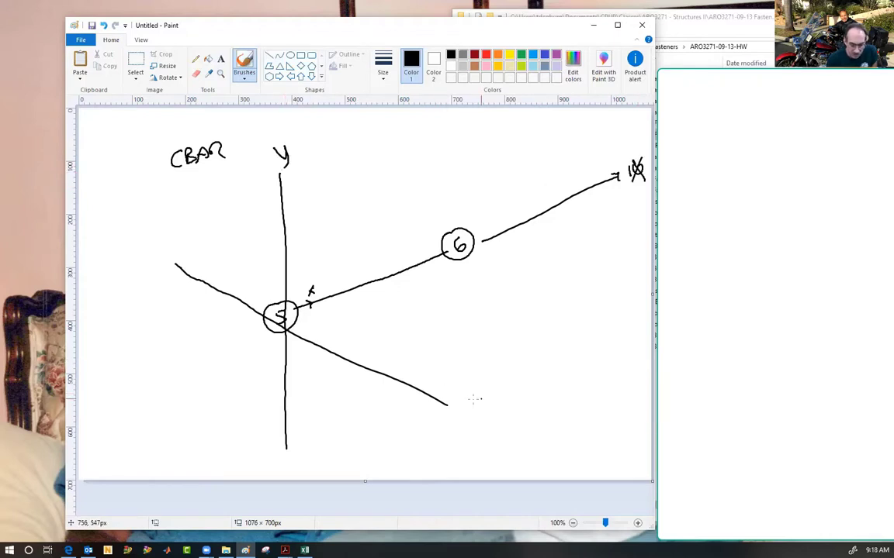
mouse_move(471, 413)
left_mouse_down()
mouse_move(489, 432)
mouse_move(487, 422)
left_mouse_up()
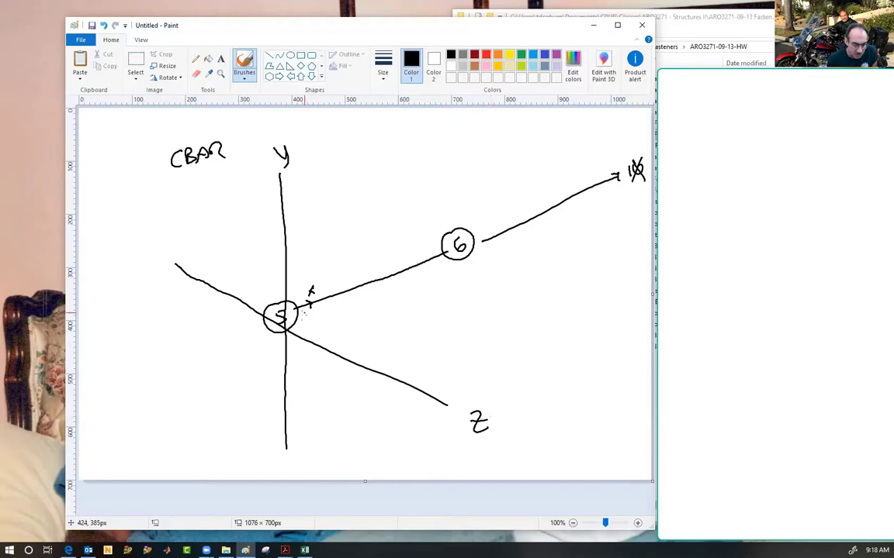
Draw a second line between nodes 5 and 6 and label the element with a boxed 1.
mouse_move(299, 309)
left_mouse_down()
mouse_move(399, 277)
mouse_move(436, 253)
left_mouse_up()
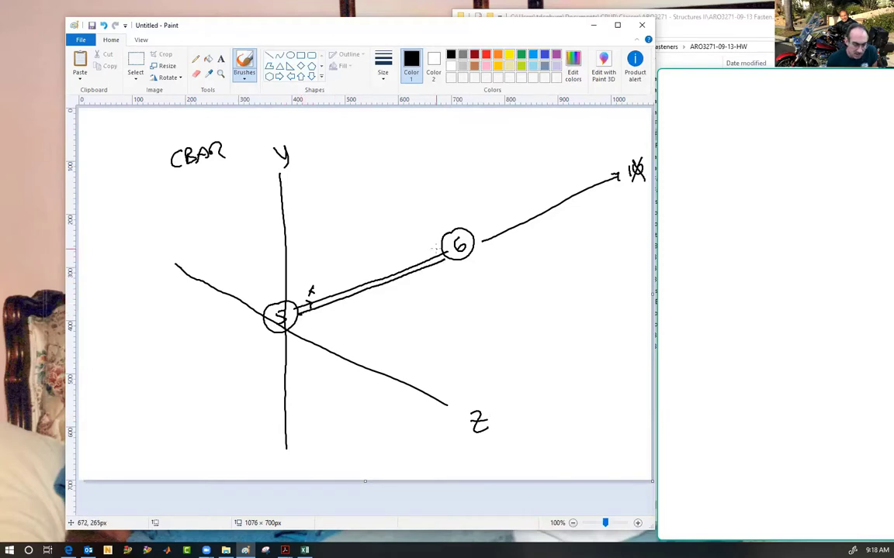
mouse_move(373, 279)
left_mouse_down()
mouse_move(378, 295)
mouse_move(355, 273)
left_mouse_up()
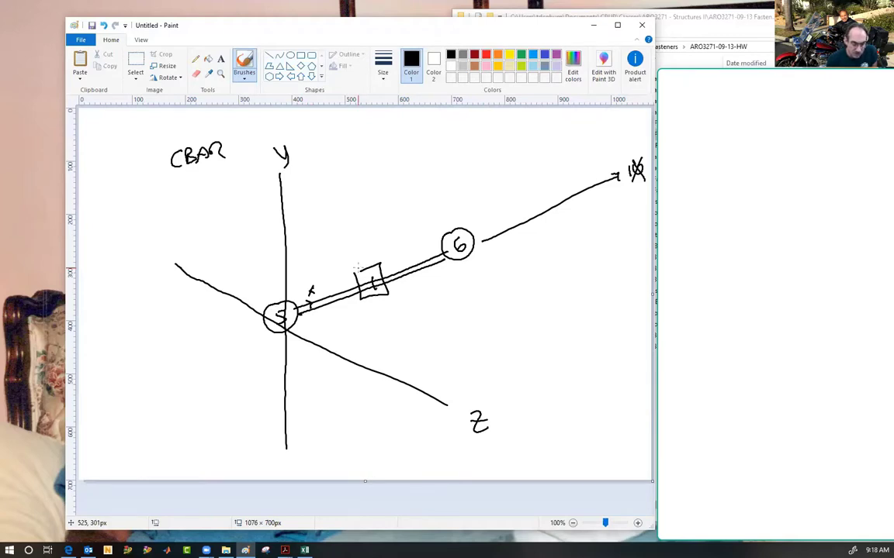
Add circled node 10 on the Z axis, nodes 11 and 12 above and below node 5, and node 13 opposite node 10.
mouse_move(407, 366)
left_mouse_down()
mouse_move(397, 363)
mouse_move(397, 382)
mouse_move(401, 372)
left_mouse_up()
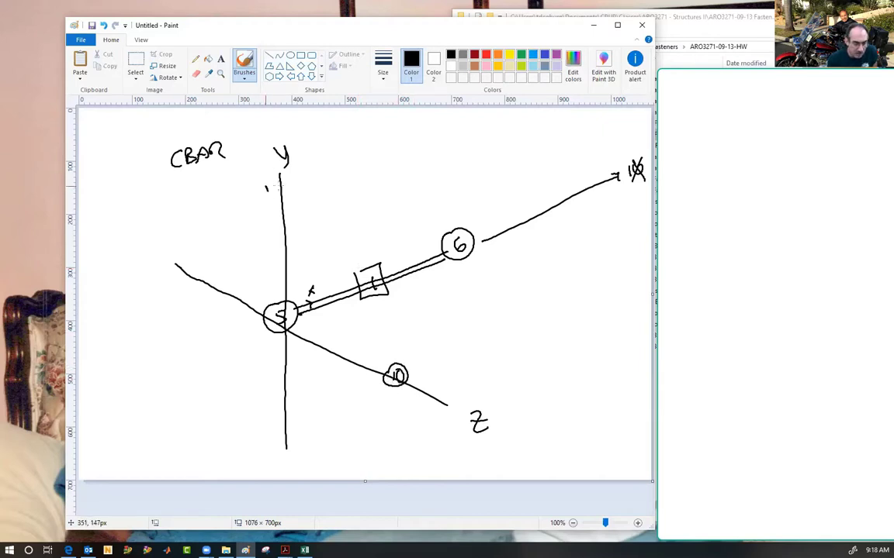
left_click_drag(267, 181, 267, 203)
mouse_move(275, 181)
left_mouse_down()
mouse_move(275, 203)
mouse_move(278, 178)
left_mouse_up()
mouse_move(280, 413)
left_mouse_down()
mouse_move(280, 438)
mouse_move(299, 437)
mouse_move(290, 410)
left_mouse_up()
mouse_move(170, 265)
left_mouse_down()
mouse_move(171, 292)
mouse_move(184, 277)
mouse_move(176, 293)
left_mouse_up()
left_click_drag(175, 259, 177, 260)
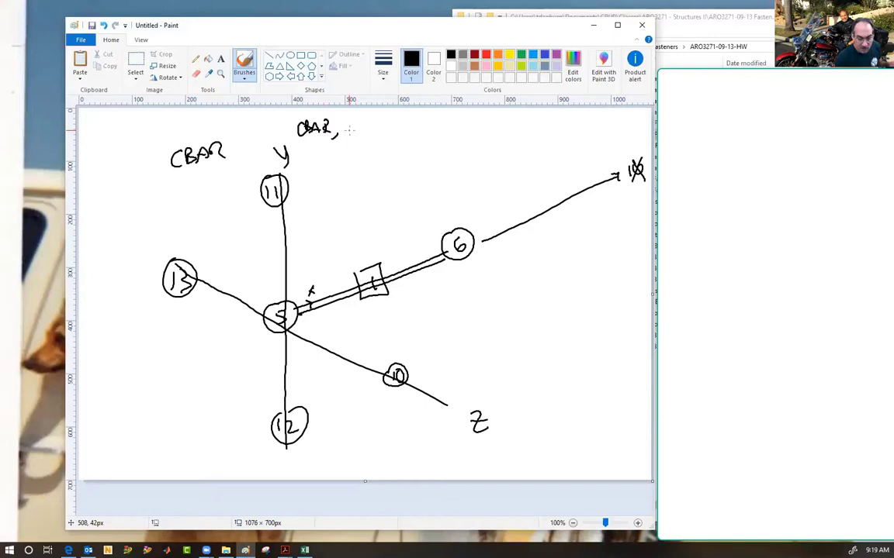
Write the values 1, 1, 5, 6 in the CBAR entry above the sketch, separated by commas.
mouse_move(352, 134)
left_mouse_down()
mouse_move(350, 141)
mouse_move(342, 126)
mouse_move(370, 137)
left_mouse_up()
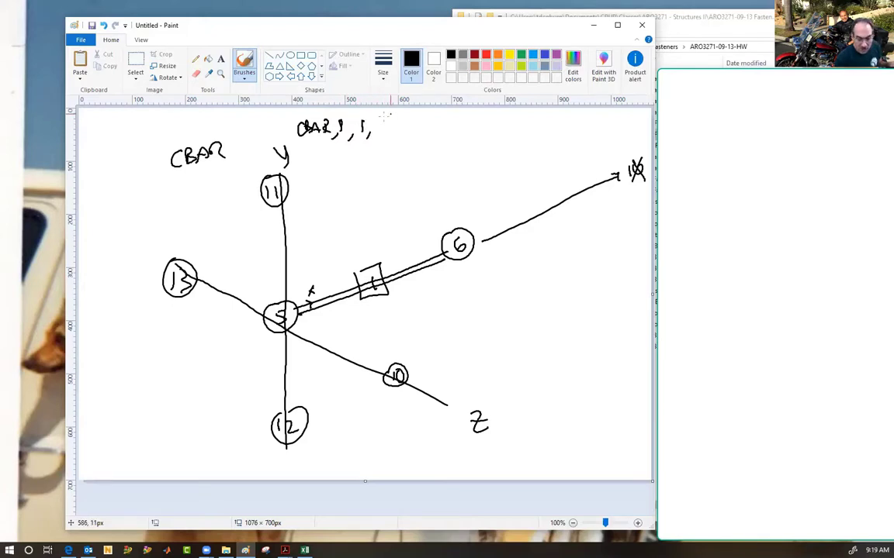
left_click_drag(377, 120, 376, 136)
left_click_drag(386, 119, 376, 120)
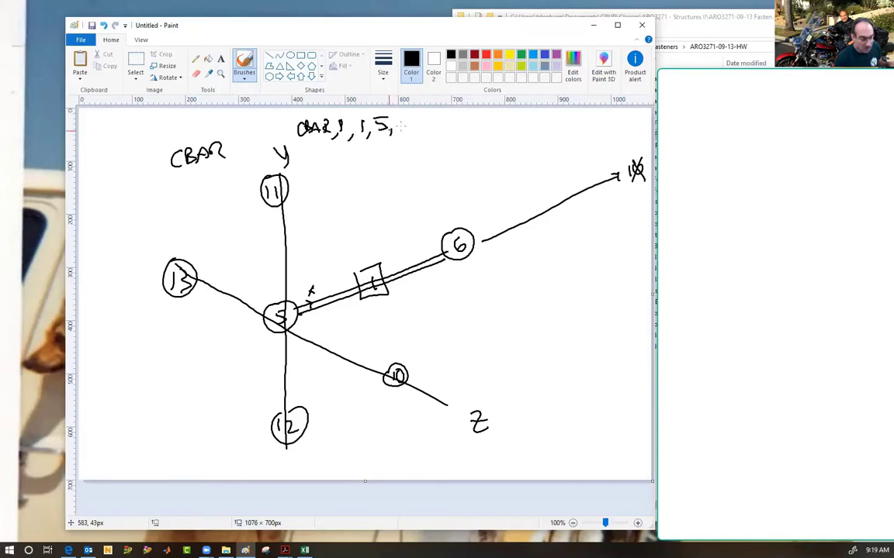
left_click_drag(409, 122, 409, 126)
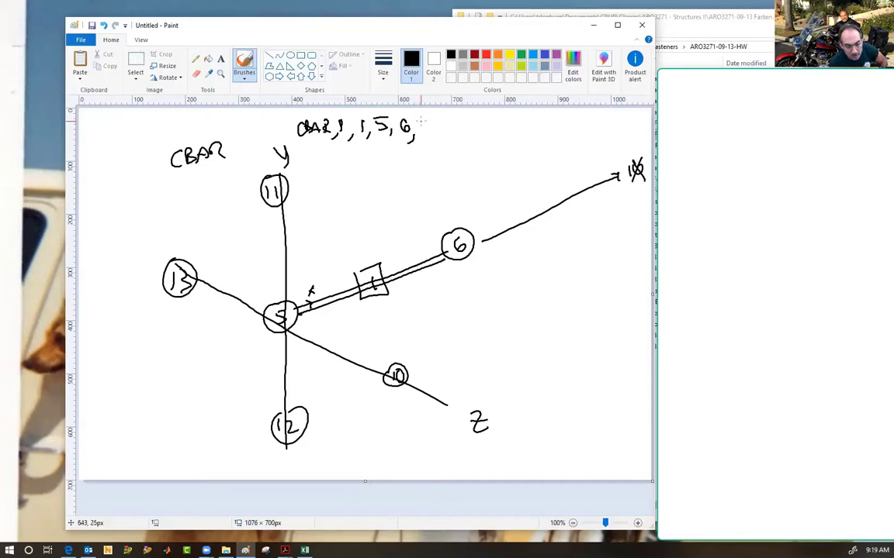
Add an empty box as the next CBAR field, with an arrow from it to the value 10.
mouse_move(421, 120)
left_mouse_down()
mouse_move(422, 135)
mouse_move(438, 137)
mouse_move(439, 119)
mouse_move(448, 144)
left_mouse_up()
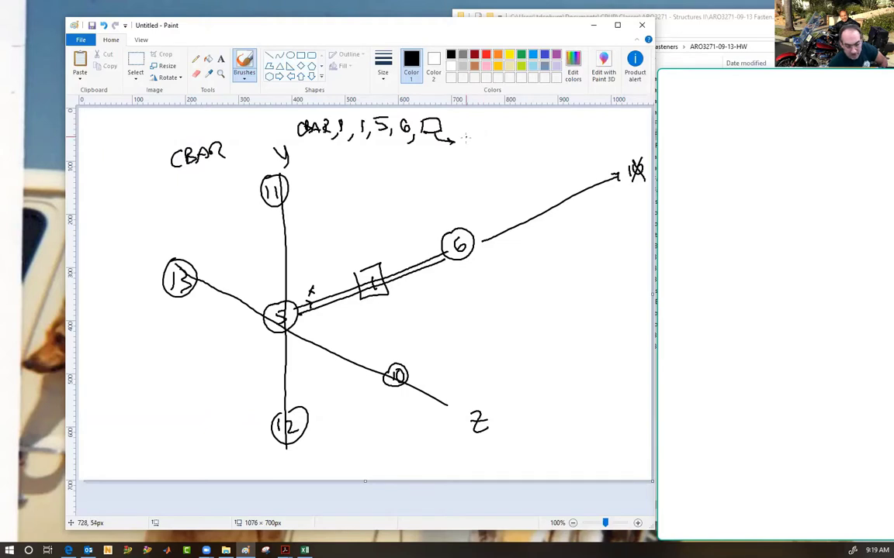
left_click_drag(466, 135, 466, 143)
left_click_drag(476, 135, 475, 135)
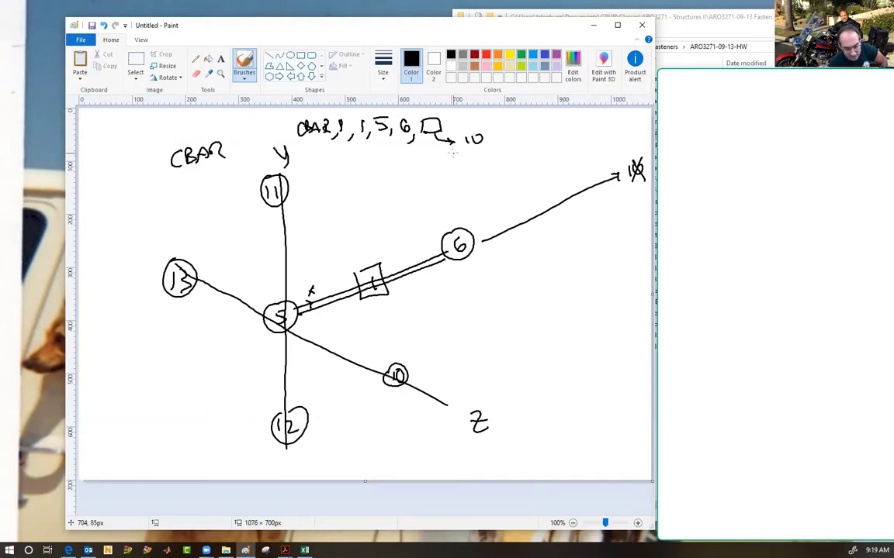
Draw an orientation arrow from node 5 toward node 10 and outline the plane from it across to node 6.
left_click_drag(281, 327, 321, 349)
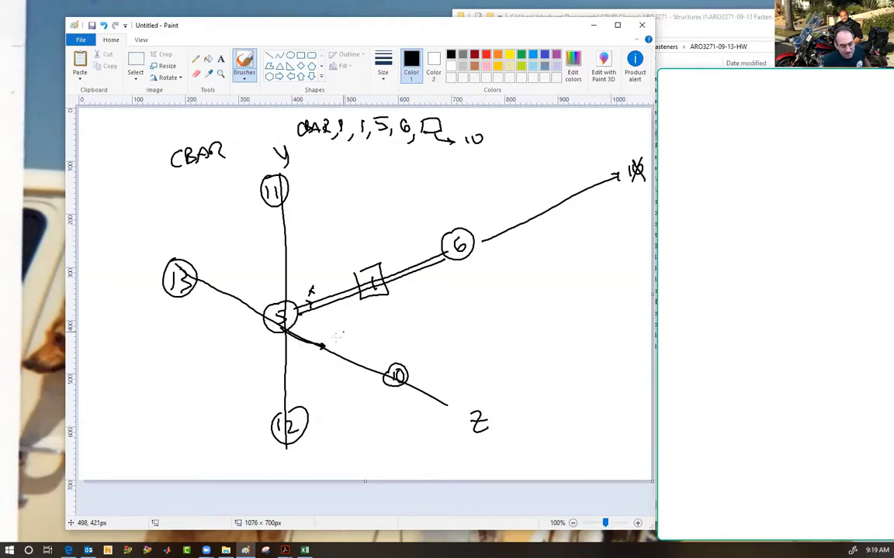
left_click_drag(326, 345, 497, 277)
left_click_drag(490, 286, 501, 283)
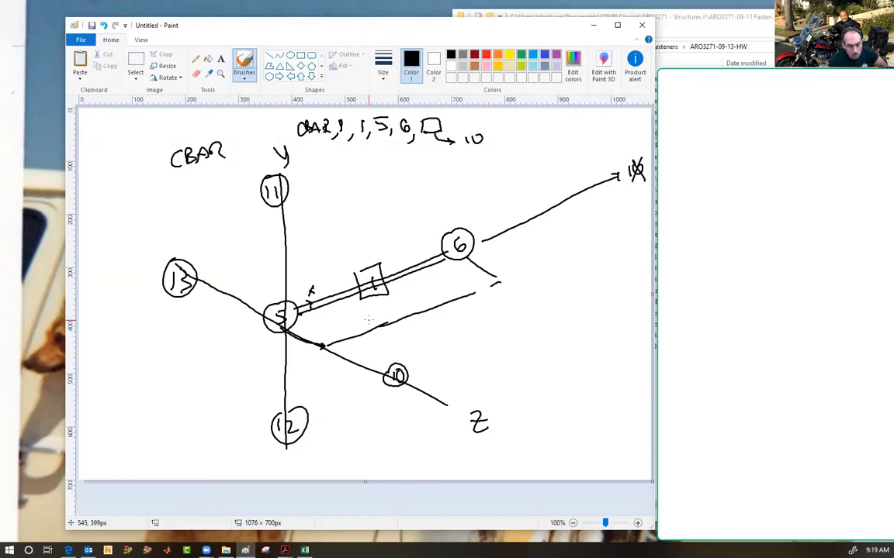
Draw a shear arrow labelled V and a curved moment arrow labelled M1 beside node 5, parallel to the Z axis.
left_click_drag(250, 325, 275, 343)
mouse_move(275, 343)
left_mouse_down()
mouse_move(266, 344)
mouse_move(278, 359)
mouse_move(286, 352)
left_mouse_up()
left_click_drag(299, 348, 319, 337)
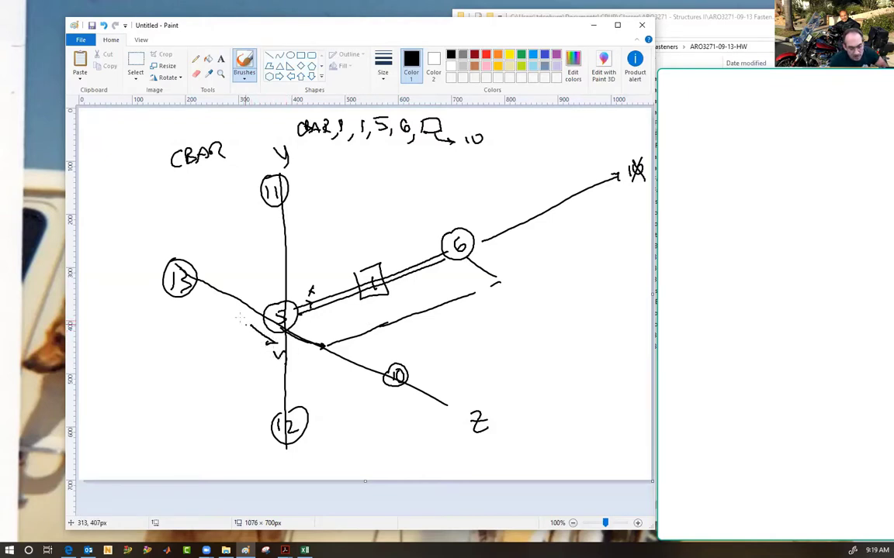
mouse_move(232, 318)
left_mouse_down()
mouse_move(229, 341)
mouse_move(266, 357)
mouse_move(246, 378)
mouse_move(261, 377)
left_mouse_up()
left_click_drag(266, 374, 265, 380)
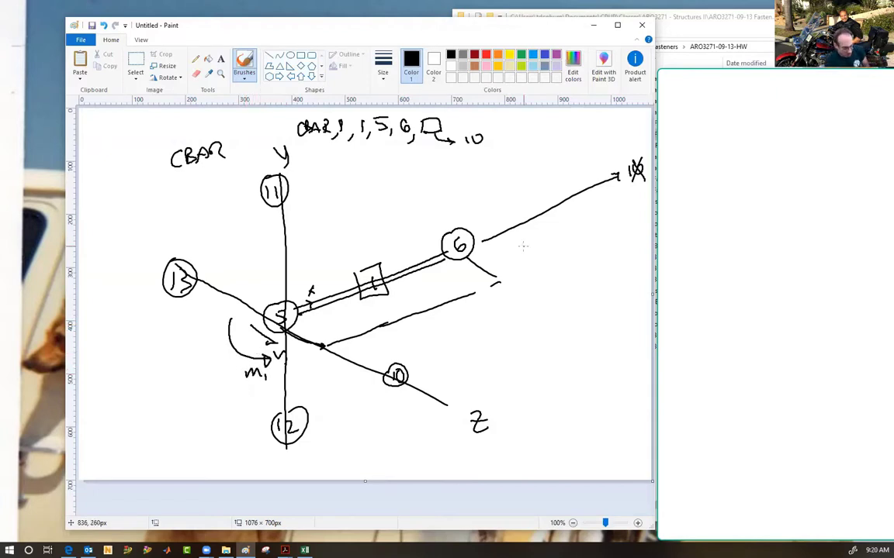
Undo the moment and shear arrows, the plane toward node 10, and the 10 after the CBAR field's arrow.
key("ctrl+z")
key("ctrl+z")
key("ctrl+z")
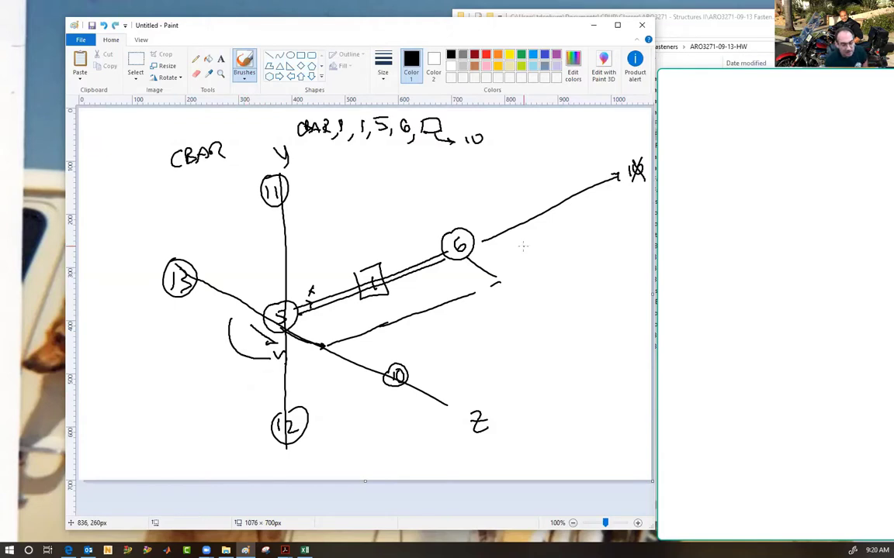
key("ctrl+z")
key("ctrl+z")
key("ctrl+z")
key("ctrl+z")
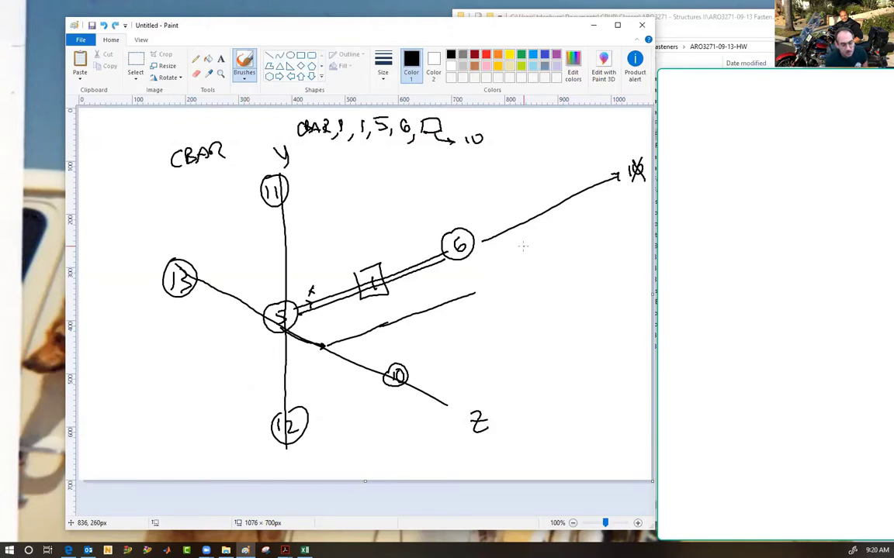
key("ctrl+z")
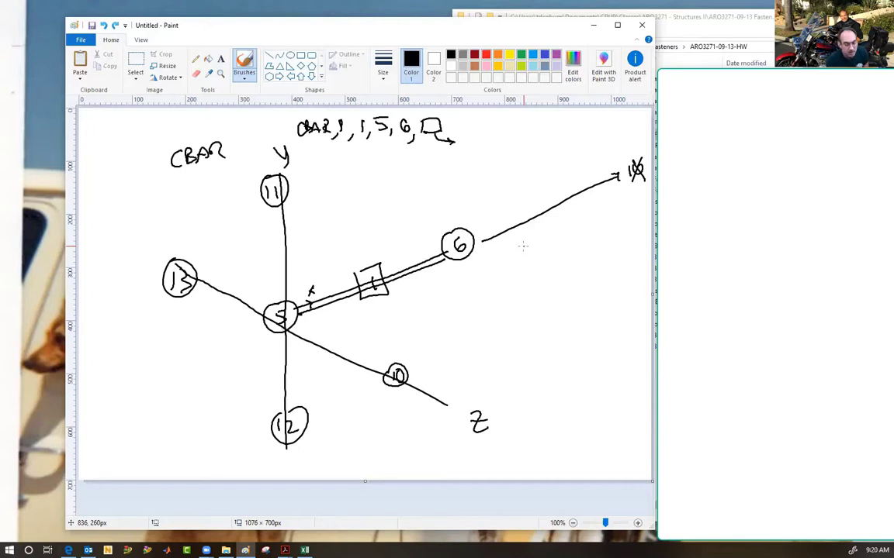
Write 12 as the boxed CBAR field's value and outline the plane from the bar down toward node 12.
mouse_move(469, 137)
left_mouse_down()
mouse_move(469, 146)
mouse_move(488, 146)
left_mouse_up()
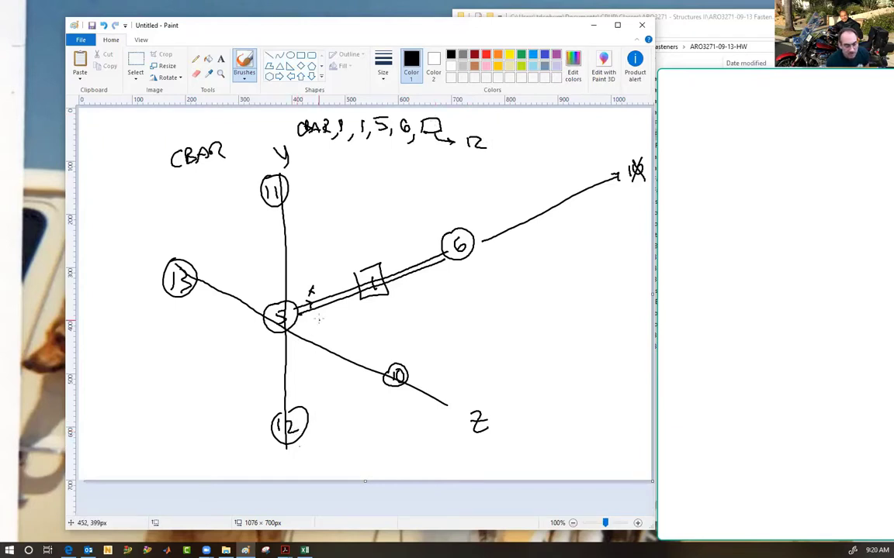
mouse_move(286, 330)
left_mouse_down()
mouse_move(293, 396)
mouse_move(306, 409)
mouse_move(437, 351)
left_mouse_up()
left_click_drag(458, 248, 447, 365)
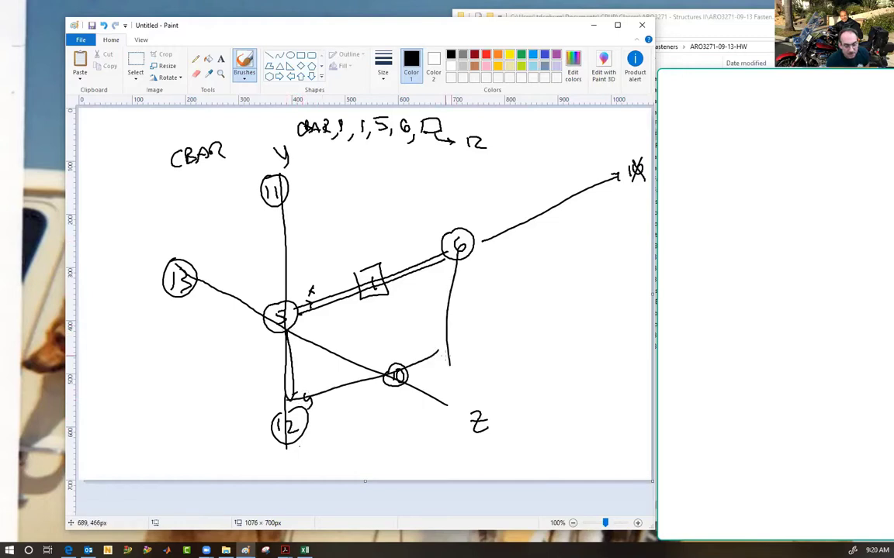
Draw a downward shear arrow labelled V1 and a curved moment arrow labelled M beside node 5.
left_click_drag(259, 295, 268, 370)
mouse_move(232, 306)
left_mouse_down()
mouse_move(222, 347)
mouse_move(237, 351)
mouse_move(224, 377)
mouse_move(238, 377)
left_mouse_up()
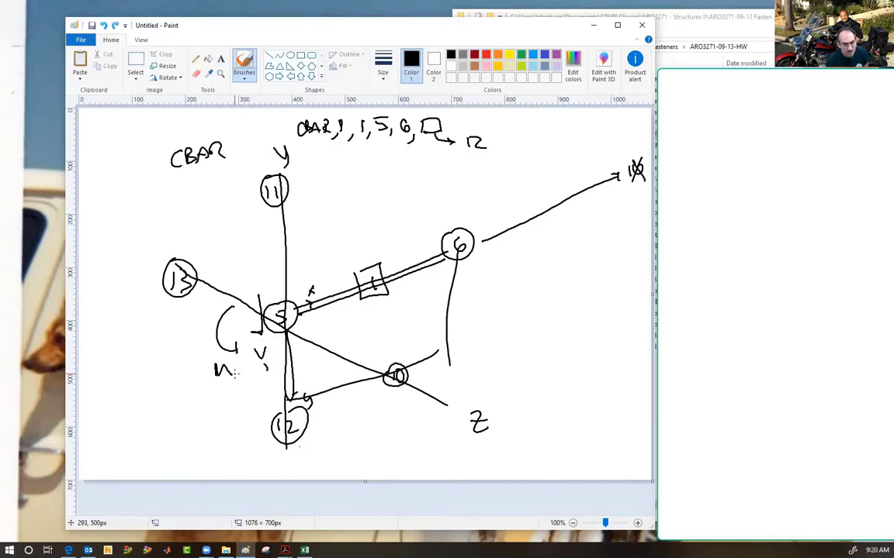
Undo the shear and moment arrows, the plane toward node 12, and the CBAR entry's 12, arrow and box.
key("ctrl+z")
key("ctrl+z")
key("ctrl+z")
key("ctrl+z")
key("ctrl+z")
key("ctrl+z")
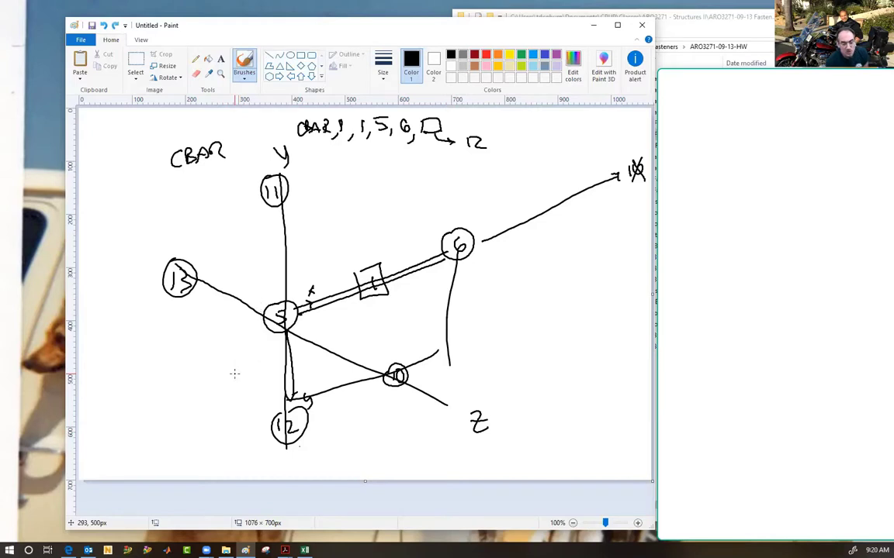
key("ctrl+z")
key("ctrl+z")
key("ctrl+z")
key("ctrl+z")
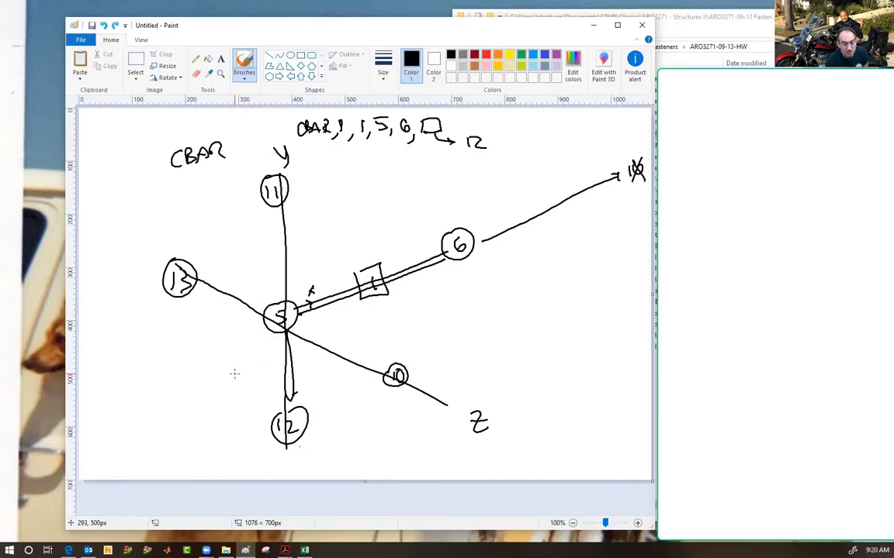
key("ctrl+z")
key("ctrl+z")
key("ctrl+z")
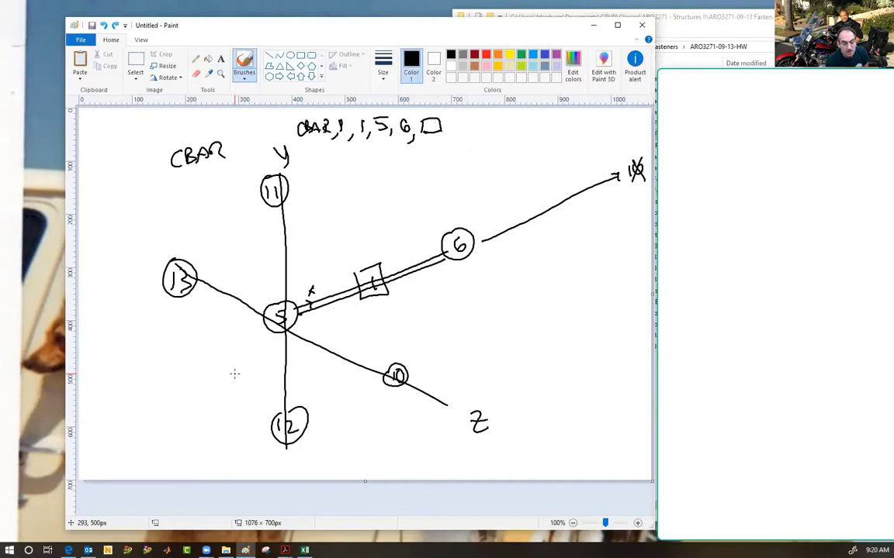
key("ctrl+z")
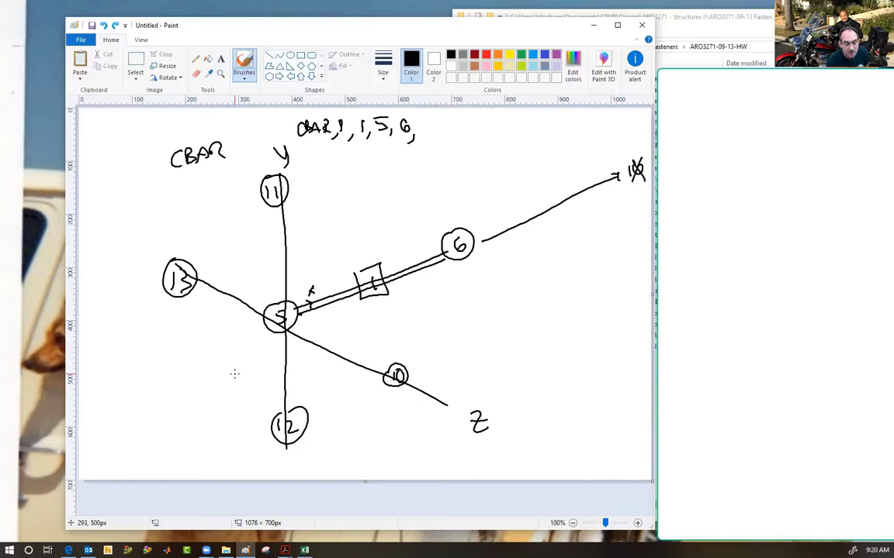
Complete the CBAR entry with the vector 0., 1., 0. and outline the matching plane upward from nodes 5 and 6.
left_click_drag(445, 136, 444, 143)
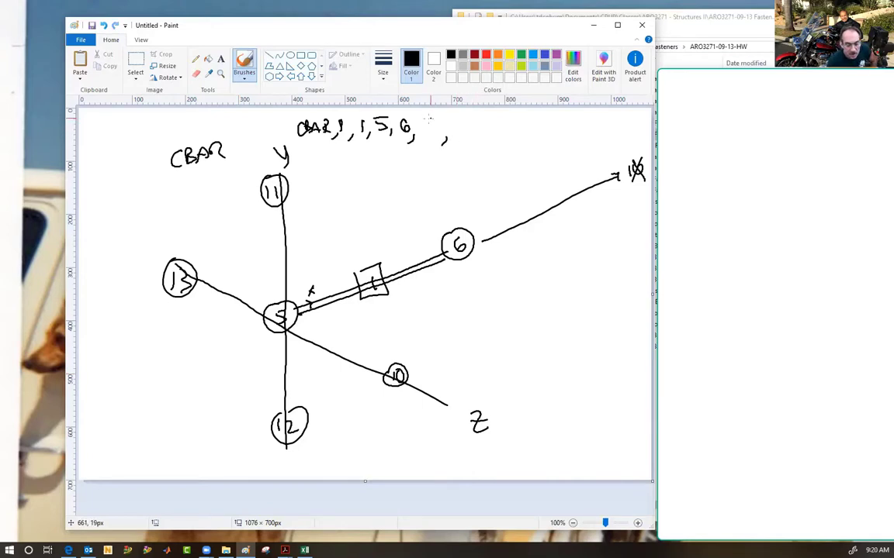
mouse_move(426, 121)
left_mouse_down()
mouse_move(472, 144)
mouse_move(491, 124)
left_mouse_up()
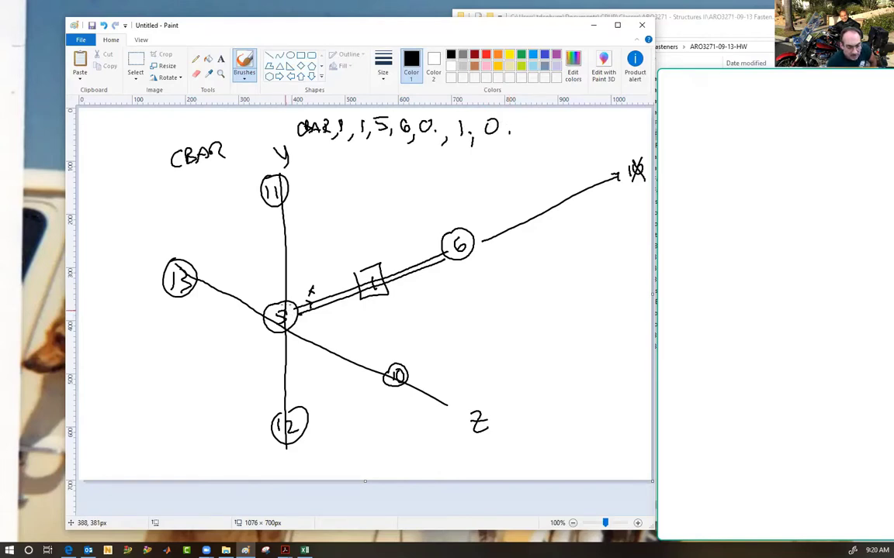
mouse_move(287, 310)
left_mouse_down()
mouse_move(286, 275)
mouse_move(280, 286)
mouse_move(456, 209)
mouse_move(458, 222)
left_mouse_up()
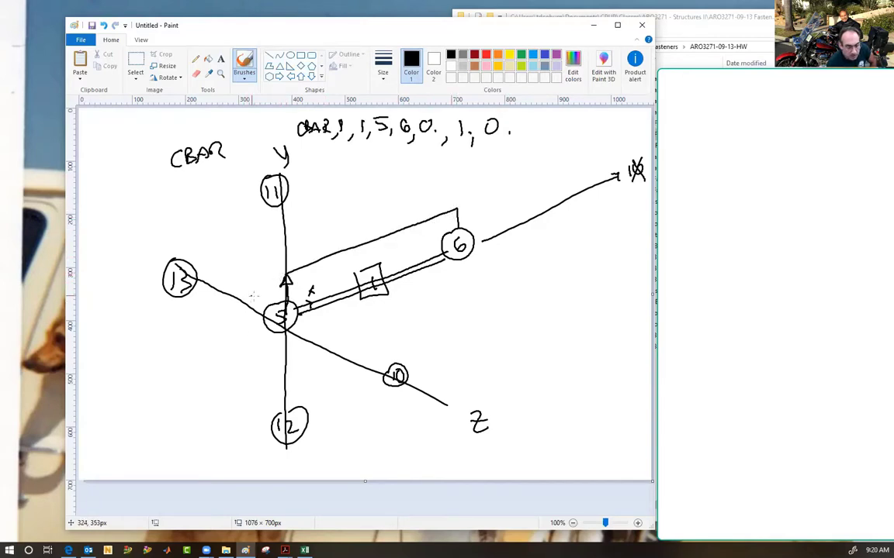
Draw an upward shear arrow labelled V1 and a curved moment arrow labelled M1 beside node 5.
left_click_drag(255, 339, 255, 301)
left_click_drag(257, 355, 268, 353)
mouse_move(270, 361)
left_mouse_down()
mouse_move(270, 372)
mouse_move(220, 311)
mouse_move(237, 342)
left_mouse_up()
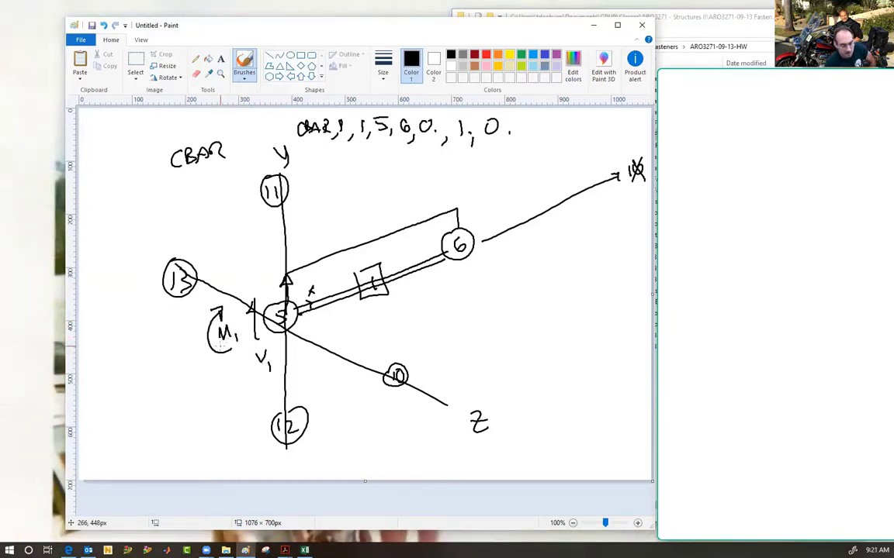
Undo the M1 and V1 arrows, the plane above nodes 5 and 6, and the CBAR entry's 0., 1., 0. vector.
key("ctrl+z")
key("ctrl+z")
key("ctrl+z")
key("ctrl+z")
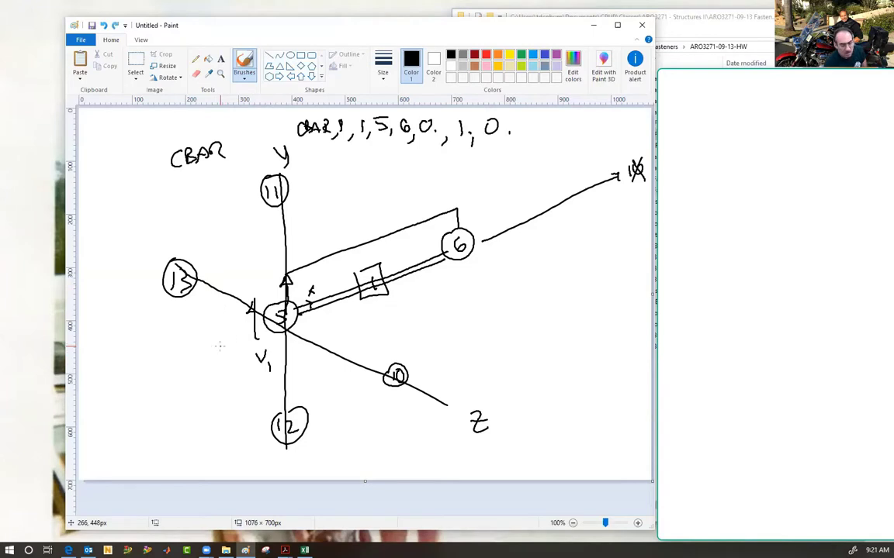
key("ctrl+z")
key("ctrl+z")
key("ctrl+z")
key("ctrl+z")
key("ctrl+z")
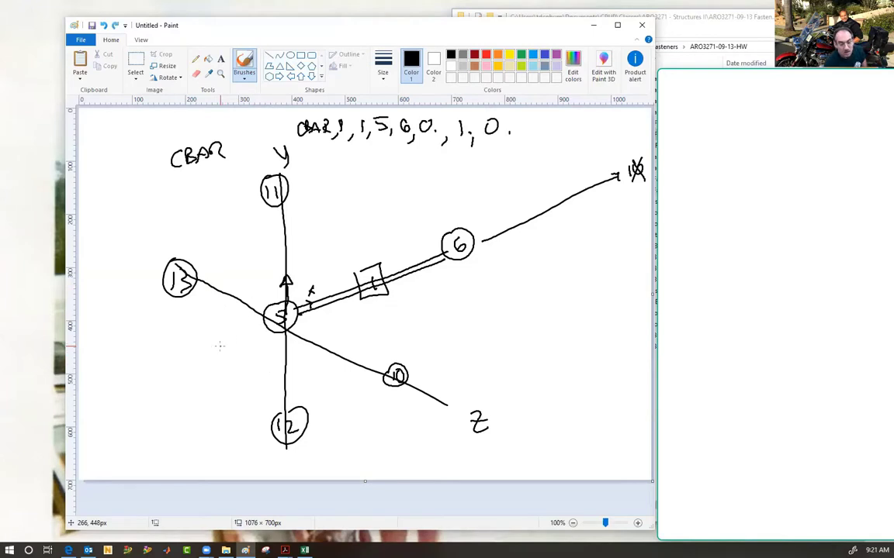
key("ctrl+z")
key("ctrl+z")
key("ctrl+z")
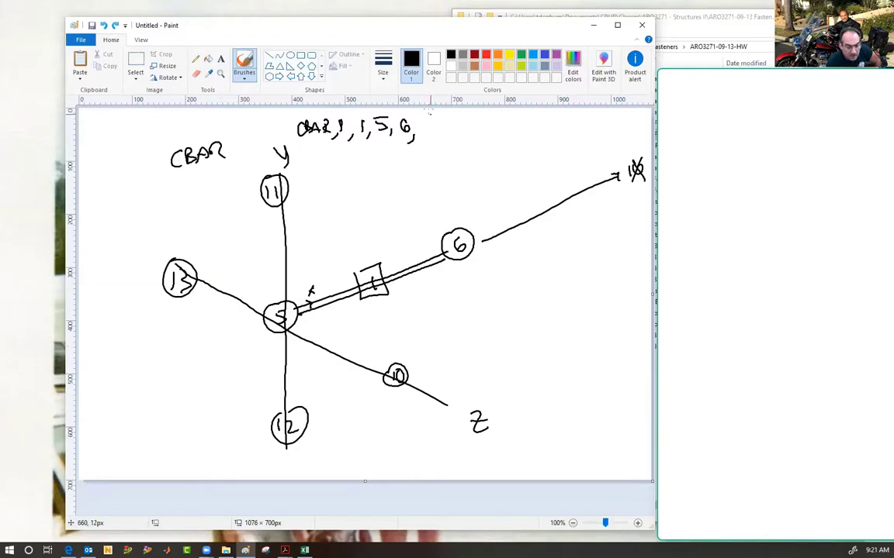
Complete the CBAR entry with the vector 0., 0., 1. and outline the matching plane from nodes 5 and 6 along the Z axis.
mouse_move(429, 121)
left_mouse_down()
mouse_move(447, 139)
mouse_move(467, 118)
mouse_move(459, 118)
left_mouse_up()
left_click_drag(476, 131, 499, 134)
left_click(509, 133)
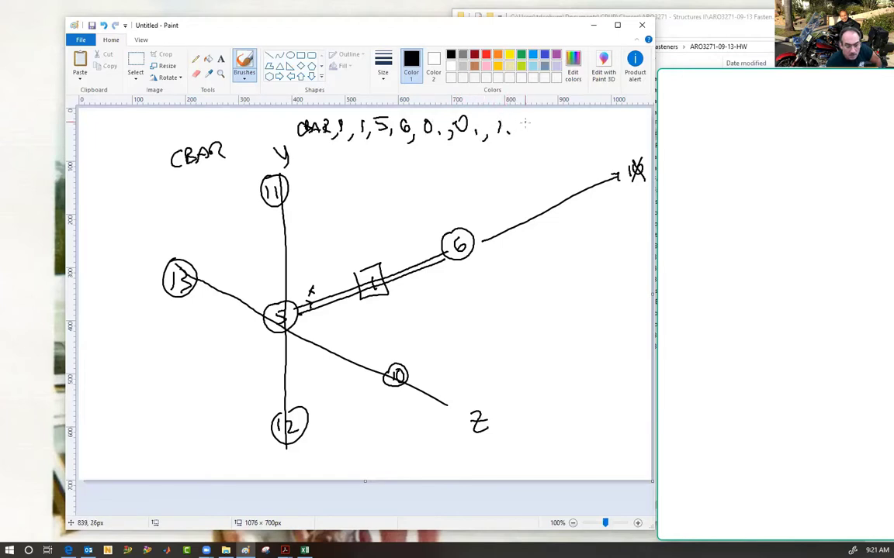
mouse_move(287, 329)
left_mouse_down()
mouse_move(304, 343)
mouse_move(419, 308)
mouse_move(465, 260)
left_mouse_up()
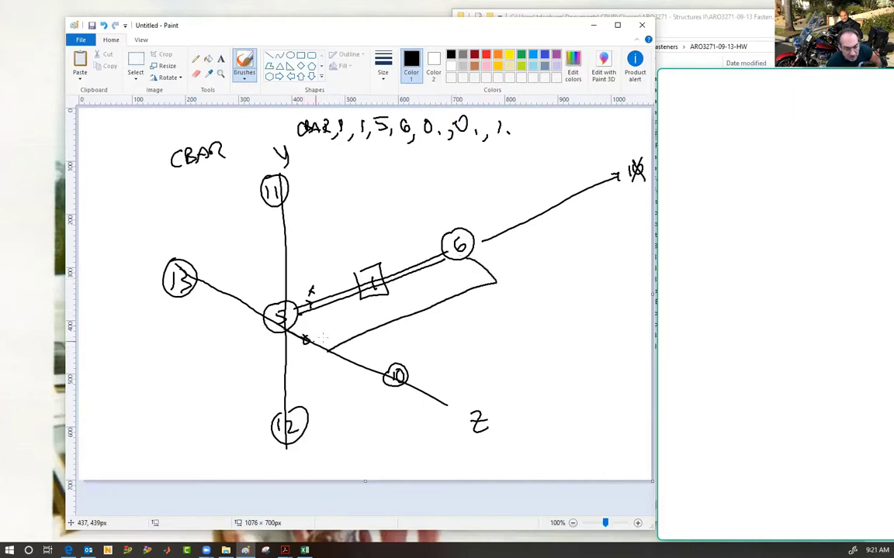
Draw a shear arrow labelled V1 parallel to the Z axis and a curved moment arrow labelled M1 below node 5.
left_click_drag(250, 326, 284, 352)
mouse_move(277, 346)
left_mouse_down()
mouse_move(269, 354)
mouse_move(298, 357)
mouse_move(302, 370)
left_mouse_up()
mouse_move(233, 337)
left_mouse_down()
mouse_move(266, 364)
mouse_move(257, 392)
left_mouse_up()
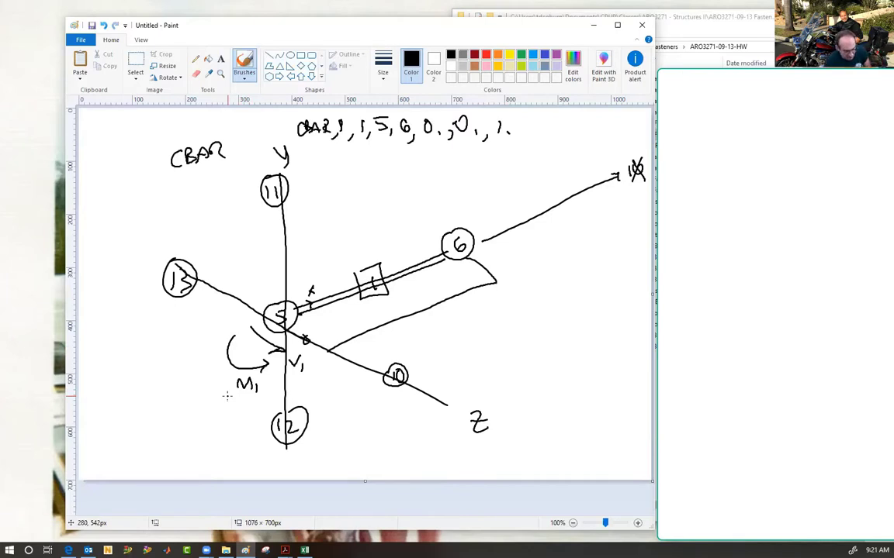
Undo the V1 and M1 arrows, the plane along the Z axis, and the CBAR entry's 0., 0., 1. vector.
key("ctrl+z")
key("ctrl+z")
key("ctrl+z")
key("ctrl+z")
key("ctrl+z")
key("ctrl+z")
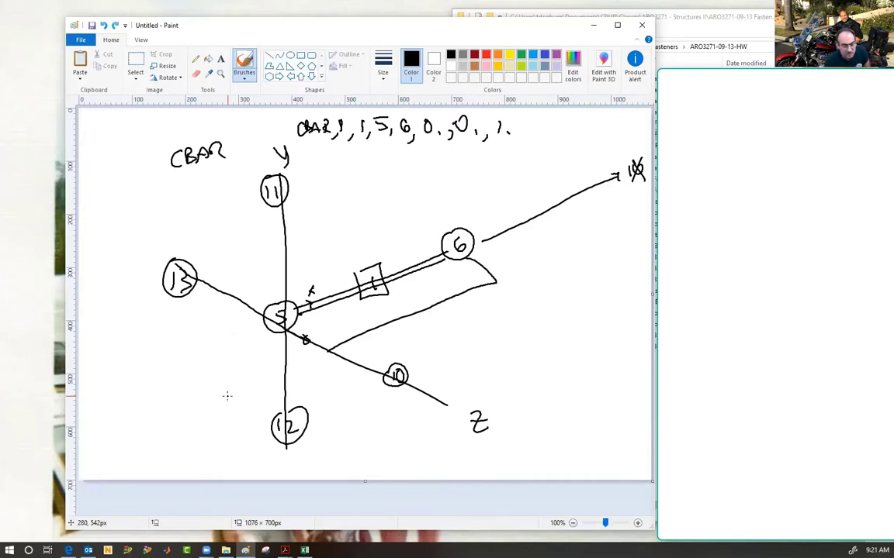
key("ctrl+z")
key("ctrl+z")
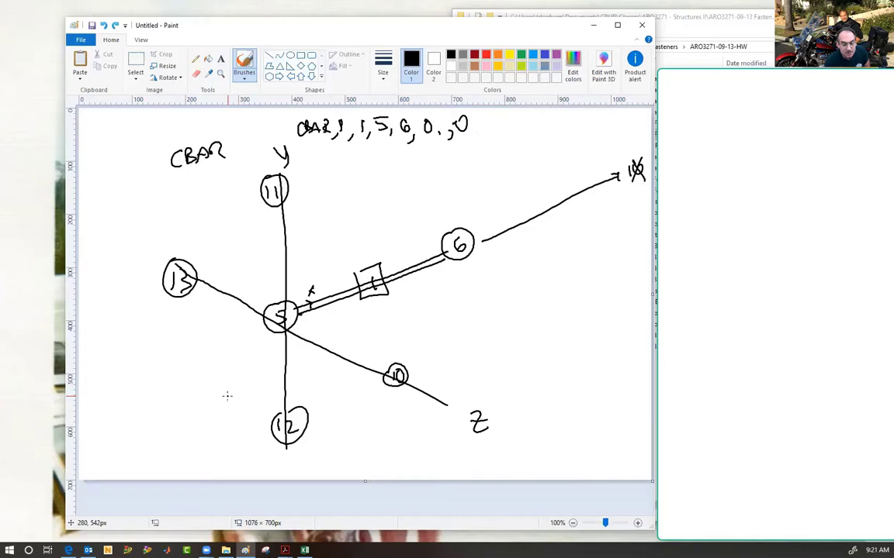
key("ctrl+z")
key("ctrl+z")
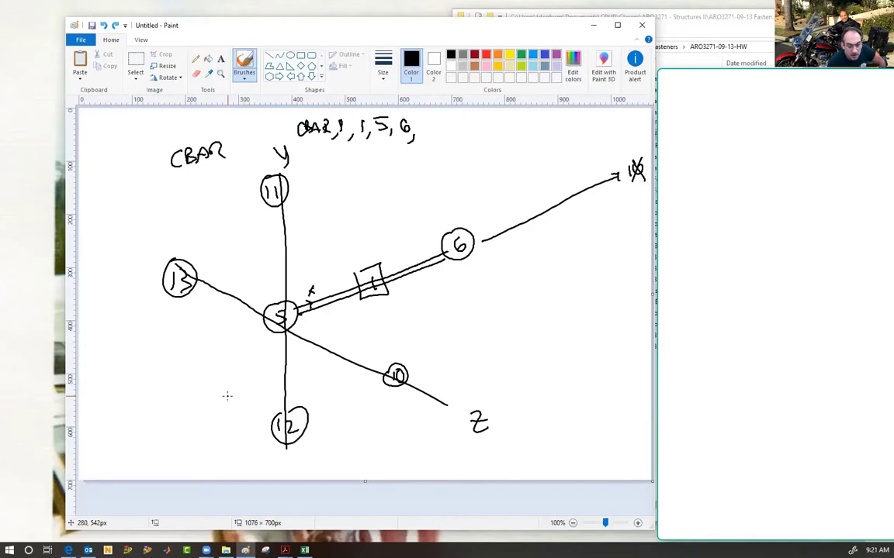
Complete the CBAR entry with the vector 0., 1., 1. and outline the matching diagonal plane between the Y and Z directions.
mouse_move(428, 122)
left_mouse_down()
mouse_move(453, 144)
mouse_move(507, 134)
left_mouse_up()
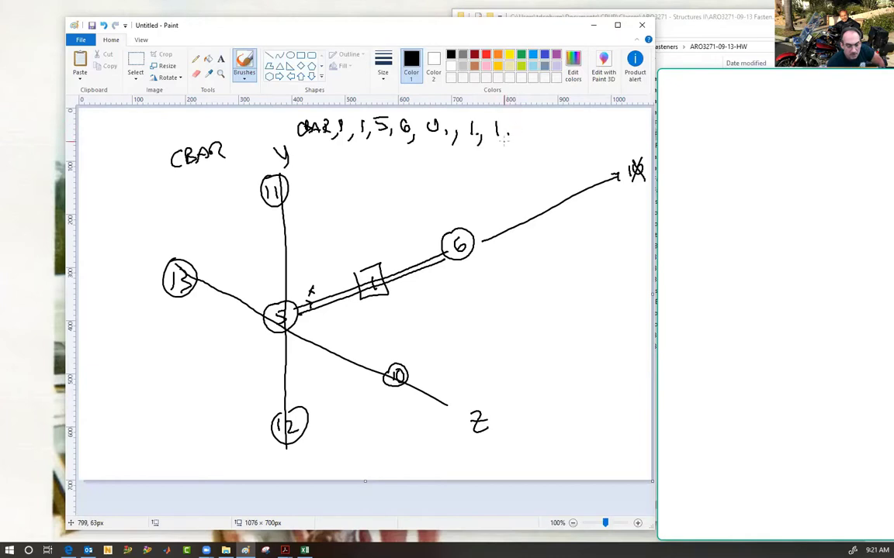
mouse_move(287, 332)
left_mouse_down()
mouse_move(314, 344)
mouse_move(314, 317)
mouse_move(283, 288)
mouse_move(316, 316)
mouse_move(501, 263)
left_mouse_up()
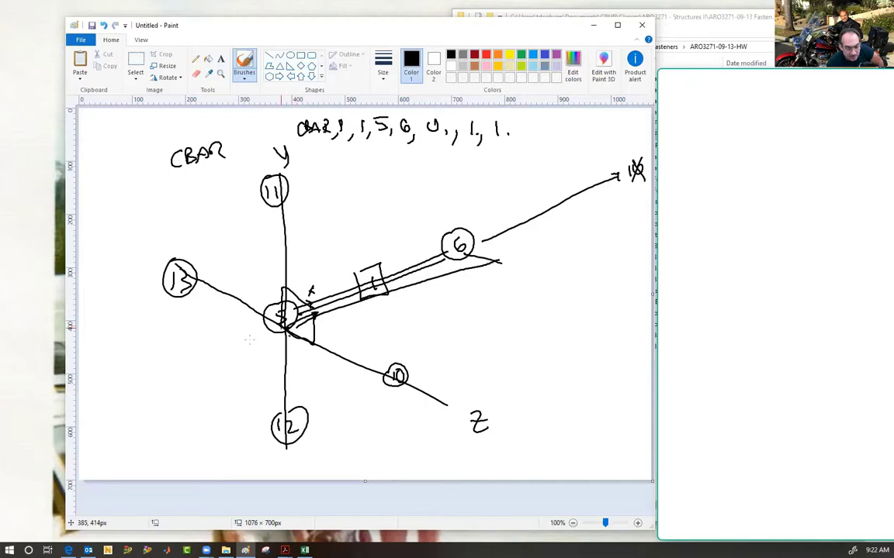
Draw a shear arrow labelled V1 and a curved moment arrow labelled M1 beside node 5 for the diagonal plane.
mouse_move(286, 331)
left_mouse_down()
mouse_move(240, 344)
mouse_move(307, 345)
mouse_move(276, 364)
left_mouse_up()
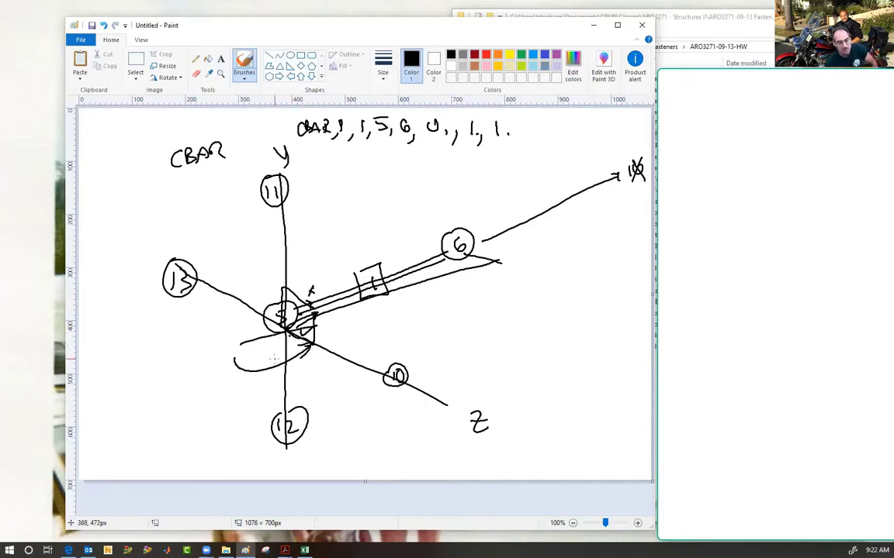
mouse_move(219, 399)
left_mouse_down()
mouse_move(231, 396)
mouse_move(240, 412)
left_mouse_up()
mouse_move(254, 347)
left_mouse_down()
mouse_move(267, 347)
mouse_move(271, 361)
left_mouse_up()
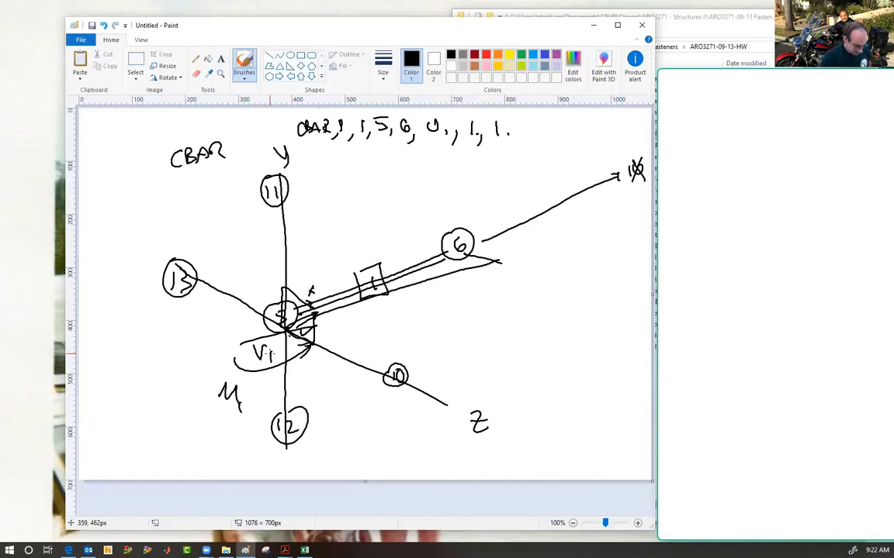
Undo the V1 and M1 arrows, the diagonal plane with its component lines, and the CBAR entry's 0., 1., 1. vector.
key("ctrl+z")
key("ctrl+z")
key("ctrl+z")
key("ctrl+z")
key("ctrl+z")
key("ctrl+z")
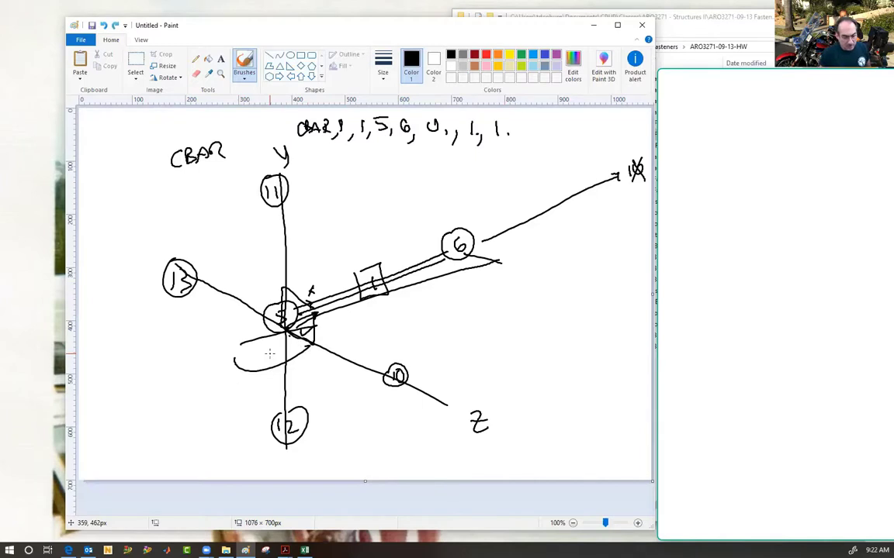
key("ctrl+z")
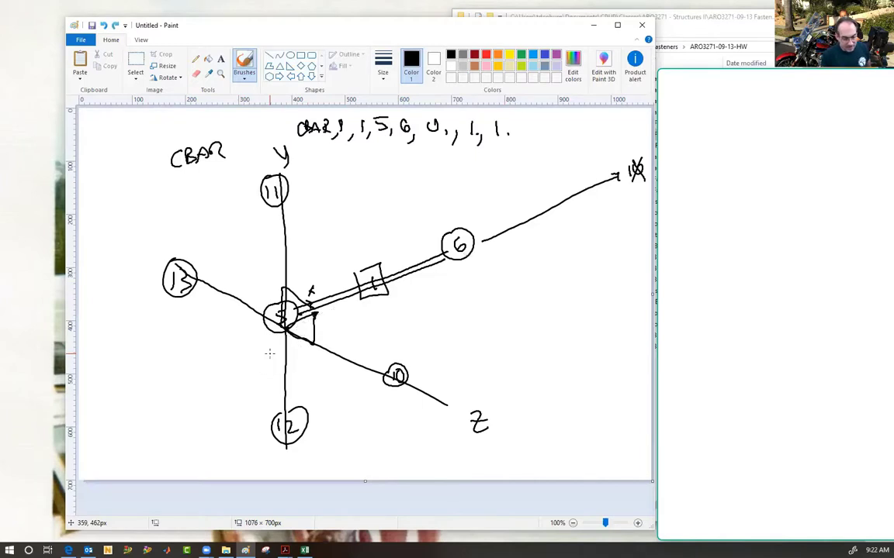
key("ctrl+z")
key("ctrl+z")
key("ctrl+z")
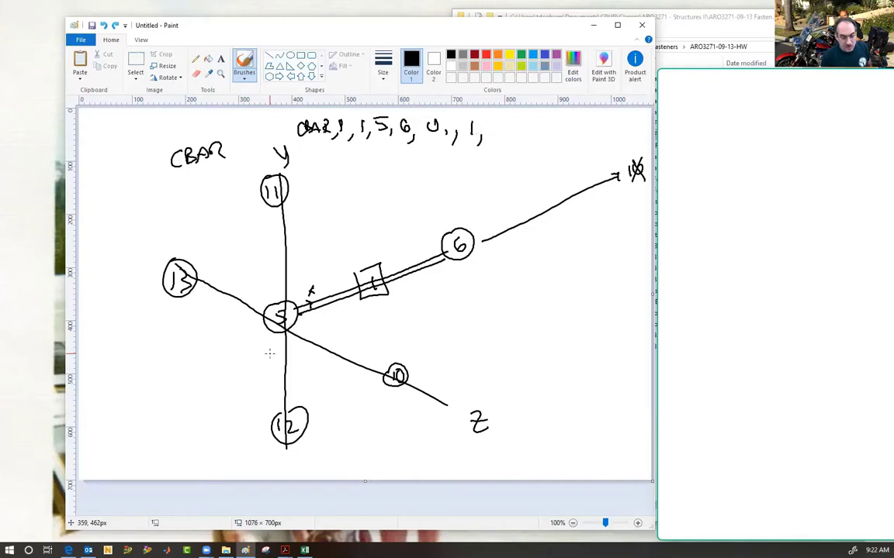
key("ctrl+z")
Complete the CBAR entry with the vector 1., 0., 0. and draw the matching arrow from node 5 along the bar.
mouse_move(432, 121)
left_mouse_down()
mouse_move(430, 133)
mouse_move(452, 141)
mouse_move(488, 138)
mouse_move(509, 119)
left_mouse_up()
left_click(443, 130)
left_click(481, 132)
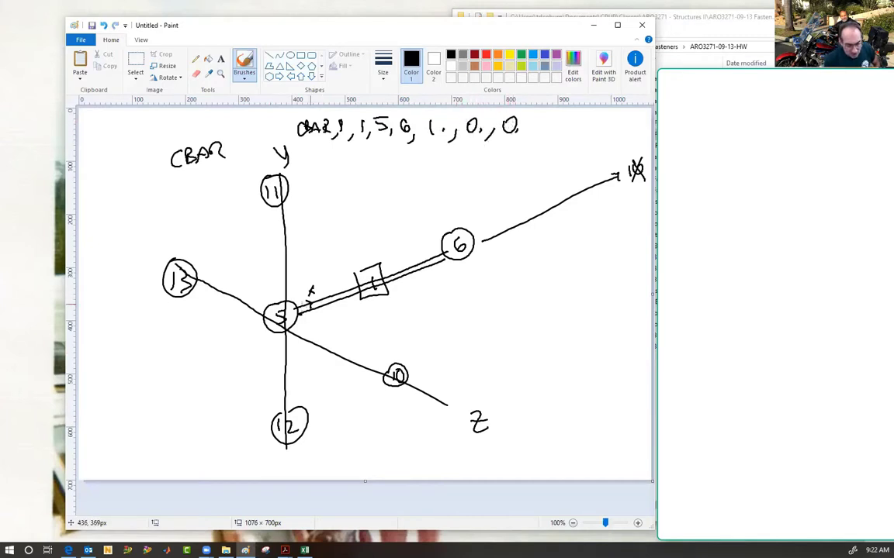
left_click_drag(291, 315, 354, 299)
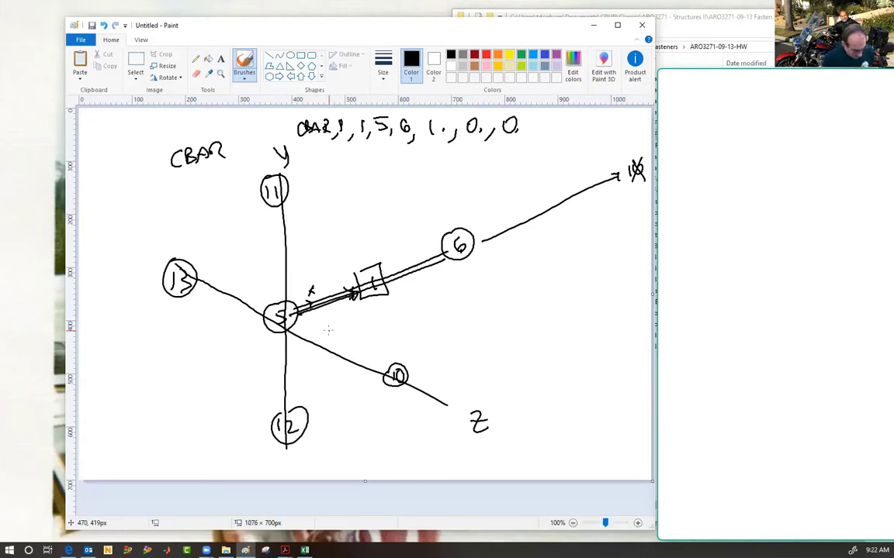
Undo the arrow along the bar and the CBAR entry's 1., 0., 0. vector.
key("ctrl+z")
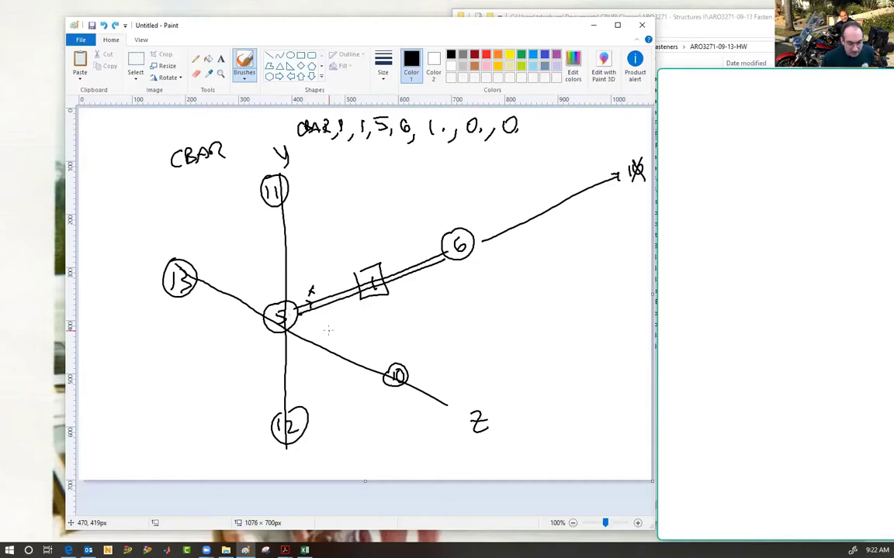
key("ctrl+z")
key("ctrl+z")
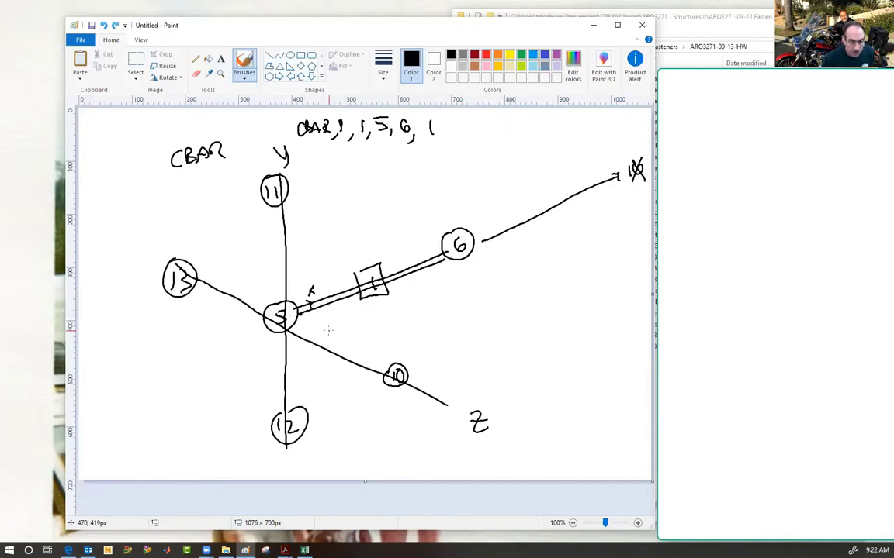
Sketch a cylinder below the bar's extension arrow as a large circle with five parallel slanted lines running back from it.
mouse_move(526, 270)
left_mouse_down()
mouse_move(489, 314)
mouse_move(573, 295)
mouse_move(534, 267)
mouse_move(599, 240)
left_mouse_up()
left_click_drag(557, 275, 631, 248)
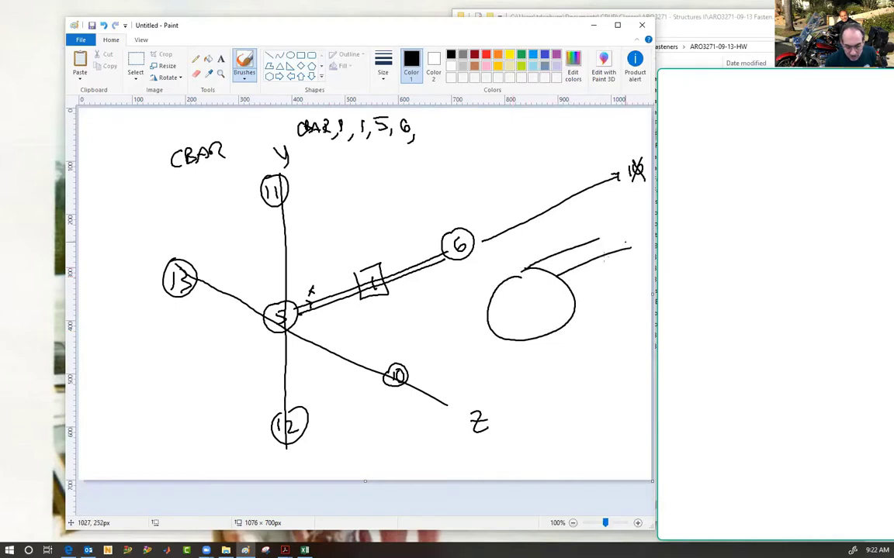
left_click_drag(572, 291, 632, 270)
left_click_drag(572, 318, 646, 293)
left_click_drag(551, 341, 638, 313)
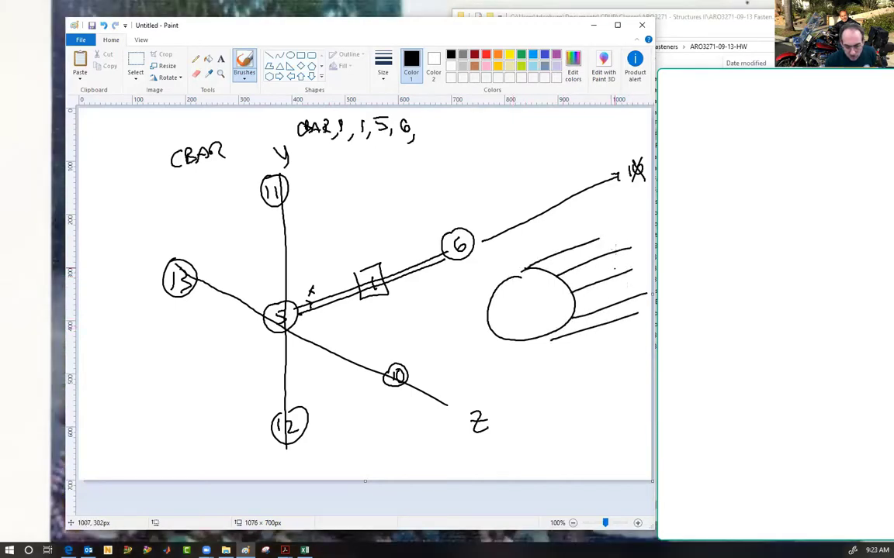
Mark two nodes on the cylinder's second line, thicken the bar between them, and mark the circle's center as a node.
left_click_drag(559, 276, 560, 278)
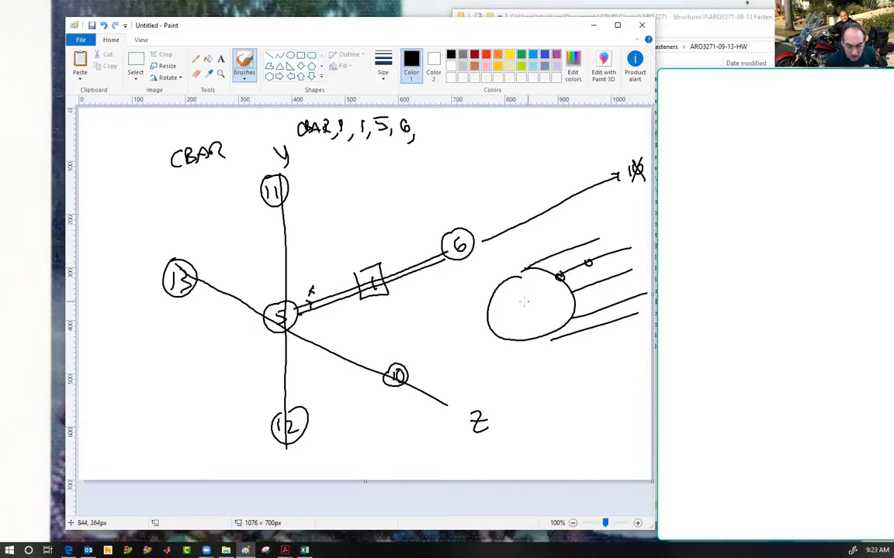
left_click_drag(523, 304, 524, 313)
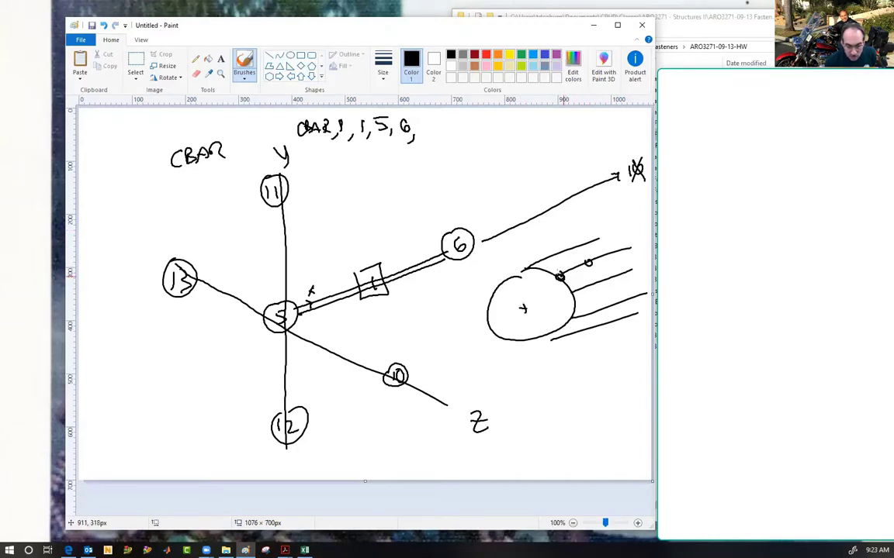
left_click_drag(561, 275, 587, 259)
left_click_drag(561, 275, 592, 260)
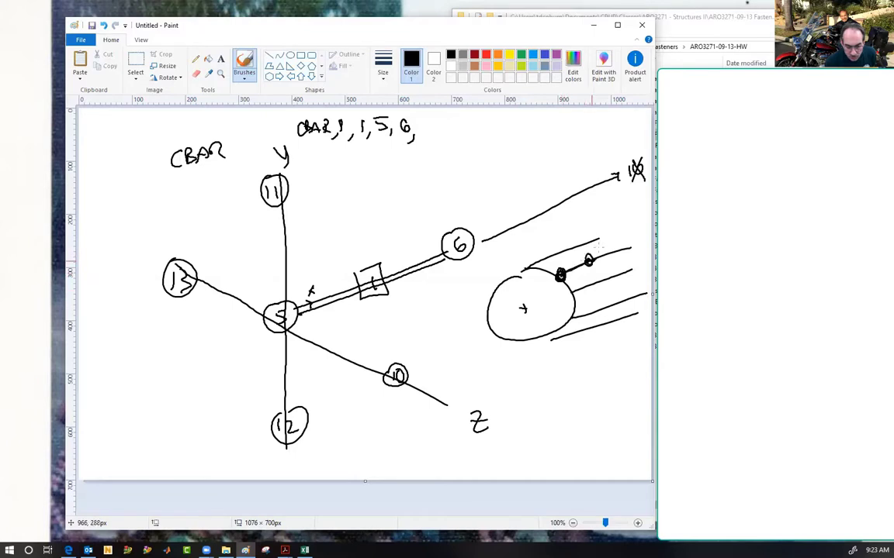
left_click_drag(524, 304, 528, 309)
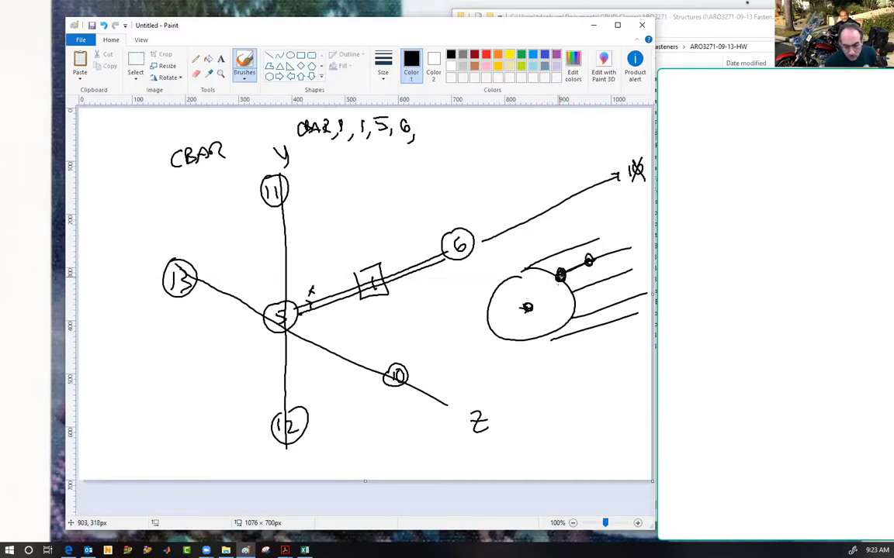
Draw orientation planes and force arrows on the cylinder's end face for the upper-rim bar and the lower lines.
mouse_move(562, 279)
left_mouse_down()
mouse_move(555, 293)
mouse_move(591, 268)
mouse_move(554, 281)
left_mouse_up()
left_click_drag(547, 295, 551, 291)
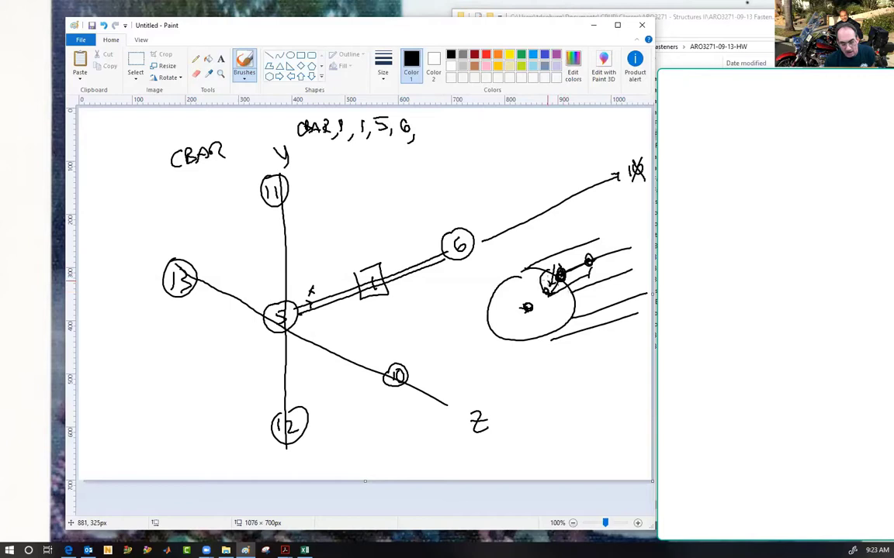
mouse_move(571, 318)
left_mouse_down()
mouse_move(549, 314)
mouse_move(599, 303)
mouse_move(557, 322)
mouse_move(545, 339)
left_mouse_up()
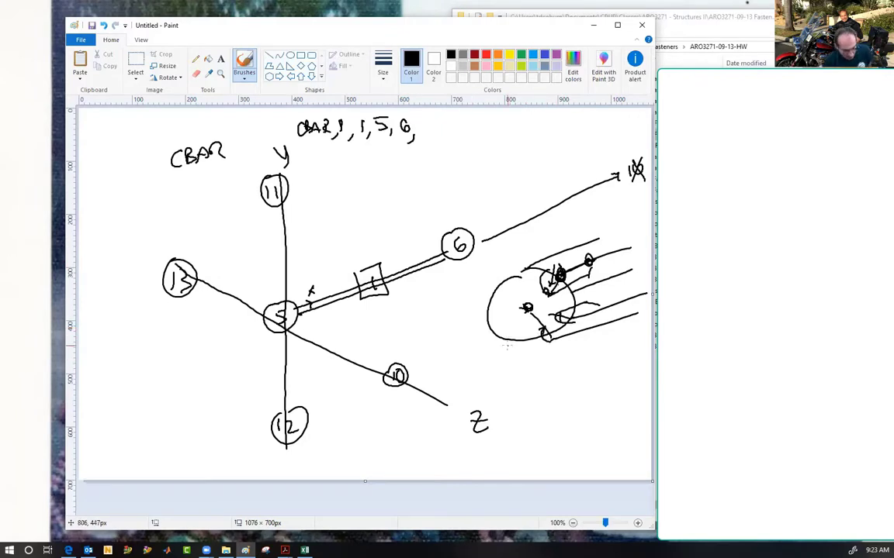
Undo the planes and arrows drawn on the cylinder's end face.
key("ctrl+z")
key("ctrl+z")
key("ctrl+z")
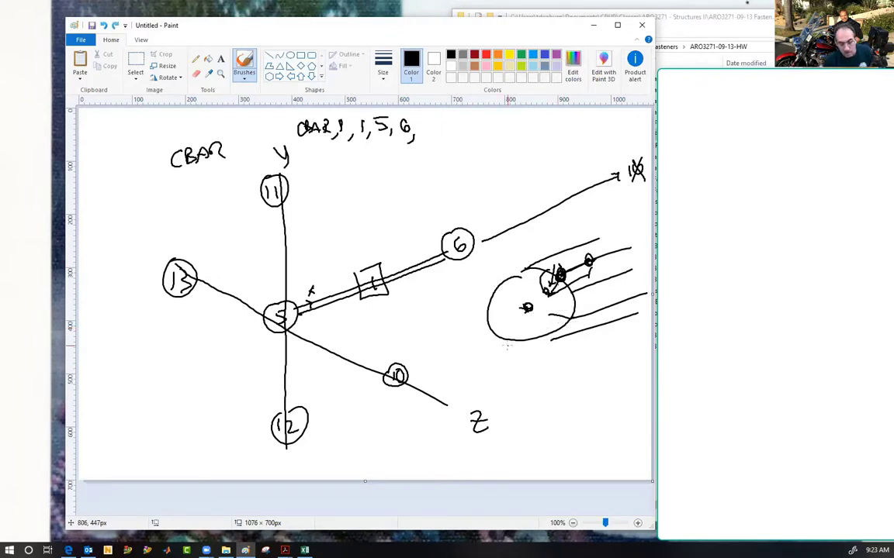
key("ctrl+z")
key("ctrl+z")
key("ctrl+z")
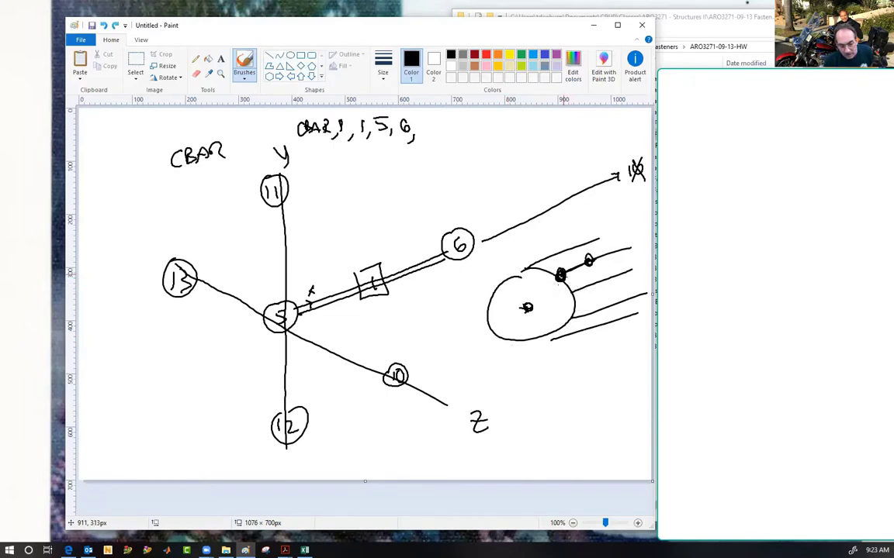
Mark a rim node at the cylinder's third line, join it to the upper rim node, and add a curved arrow inside the circle.
left_click_drag(575, 292, 576, 292)
mouse_move(549, 278)
left_mouse_down()
mouse_move(557, 287)
mouse_move(544, 295)
mouse_move(554, 292)
left_mouse_up()
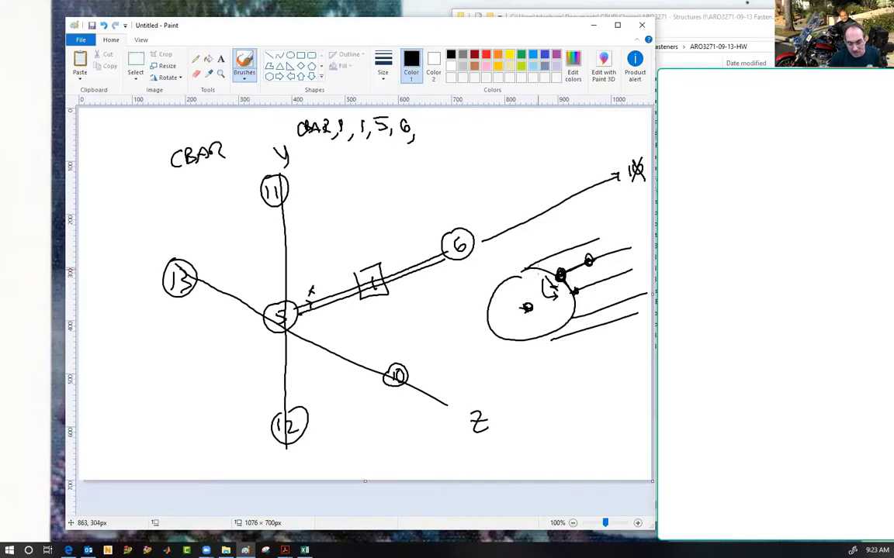
Dot a series of node positions around the inside of the cylinder's circular rim.
left_click(538, 270)
left_click(525, 268)
left_click(511, 272)
left_click(500, 289)
left_click(494, 301)
left_click(493, 315)
left_click(500, 333)
left_click(518, 338)
left_click(540, 335)
left_click(567, 318)
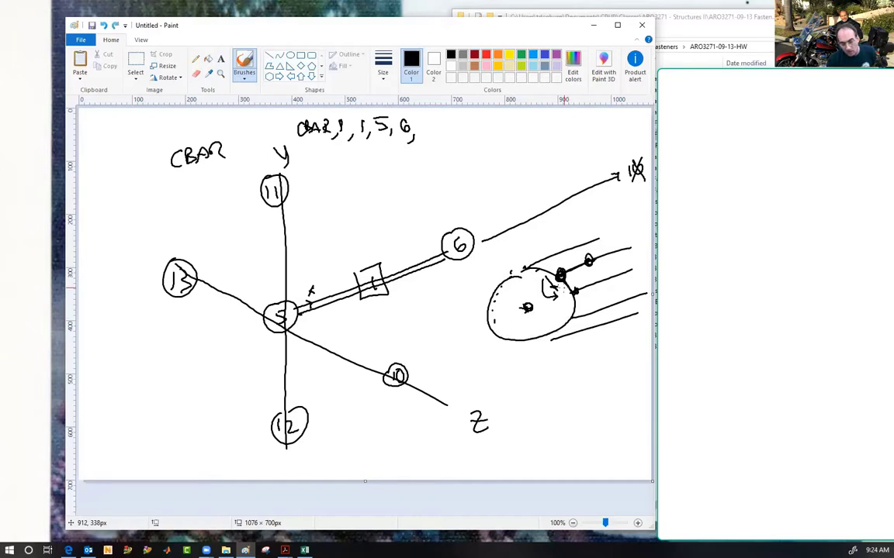
Undo the dots around the rim and the curved arrow inside the circle.
key("ctrl+z")
key("ctrl+z")
key("ctrl+z")
key("ctrl+z")
key("ctrl+z")
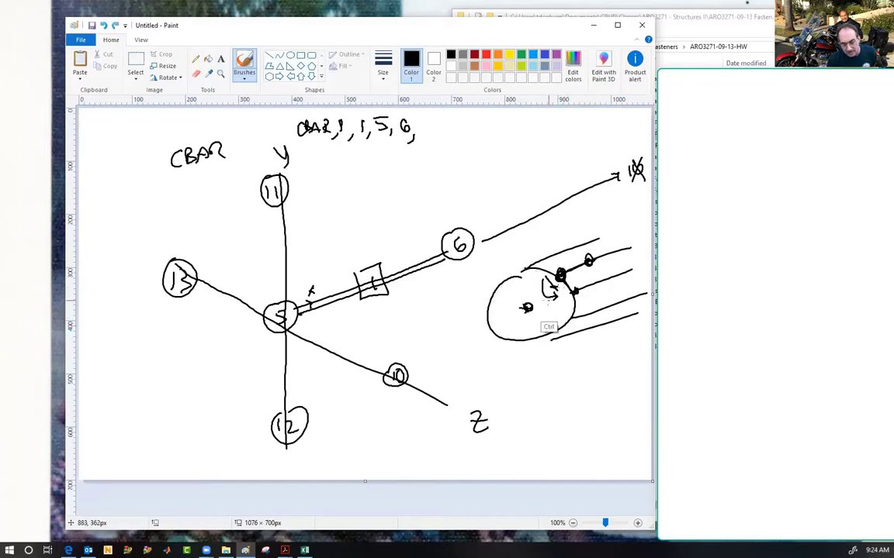
key("ctrl+z")
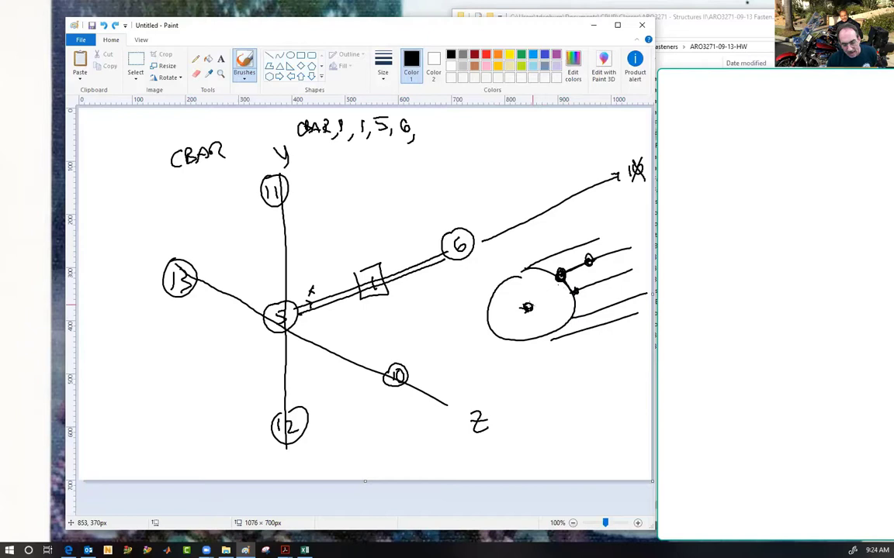
Darken the cylinder's center node and draw a line toward it from the upper rim node.
left_click(529, 308)
left_click_drag(561, 275, 538, 296)
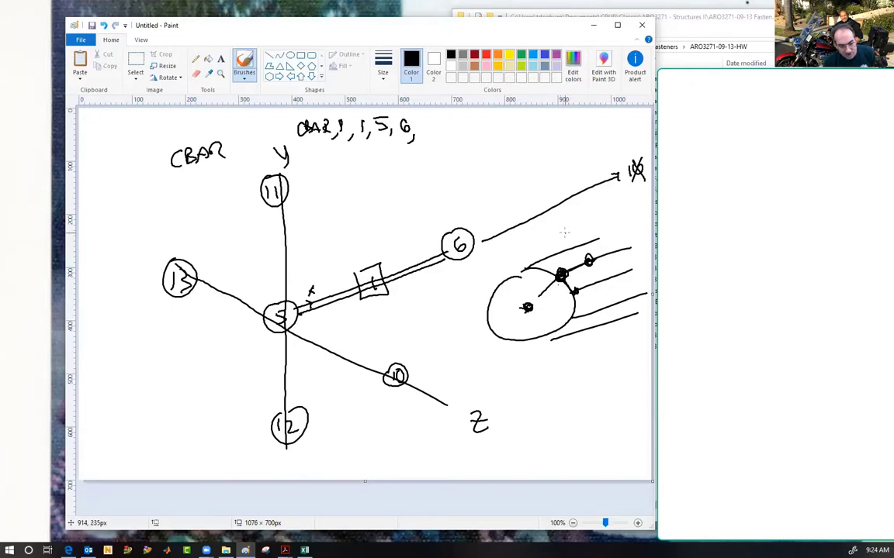
Scribble vertical marks beneath the 1, 5 and 6 of the CBAR entry and draw an oval for the field following the 6.
mouse_move(361, 148)
left_mouse_down()
mouse_move(357, 172)
mouse_move(385, 179)
left_mouse_up()
mouse_move(377, 148)
left_mouse_down()
mouse_move(412, 178)
mouse_move(414, 164)
left_mouse_up()
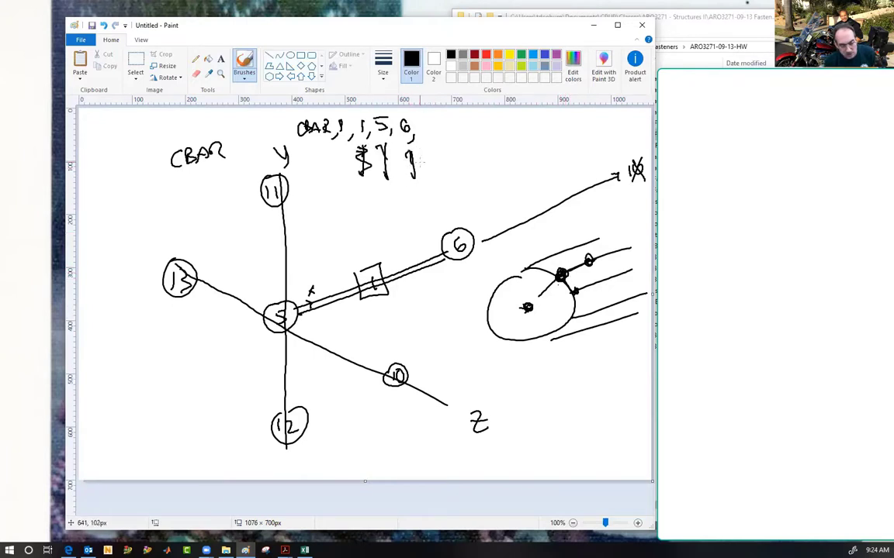
mouse_move(431, 116)
left_mouse_down()
mouse_move(425, 133)
mouse_move(435, 114)
left_mouse_up()
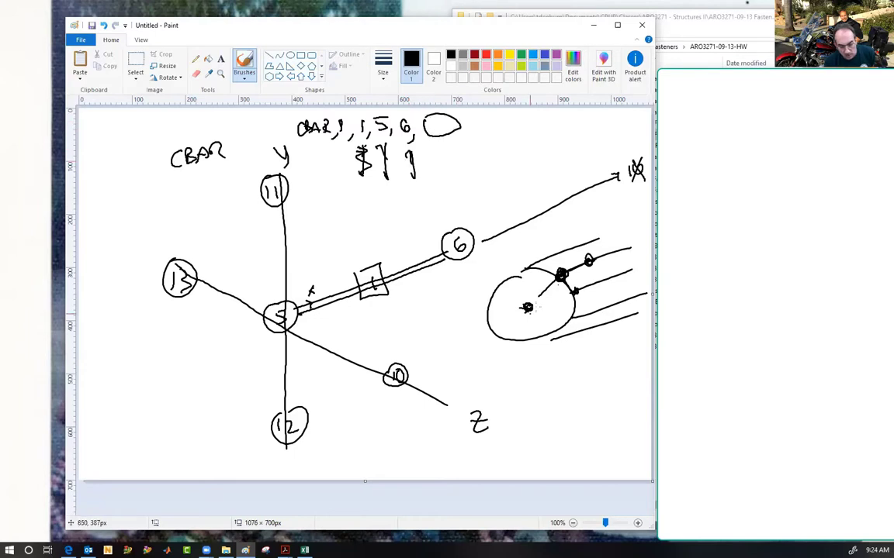
Thicken the cylinder's center node, retrace its circular rim, and write the label FS 500 below the cylinder.
left_click_drag(527, 307, 534, 308)
mouse_move(571, 270)
left_mouse_down()
mouse_move(496, 288)
mouse_move(534, 345)
mouse_move(575, 295)
left_mouse_up()
mouse_move(523, 363)
left_mouse_down()
mouse_move(521, 371)
mouse_move(557, 375)
mouse_move(599, 370)
left_mouse_up()
mouse_move(548, 315)
left_mouse_down()
mouse_move(527, 306)
mouse_move(539, 312)
mouse_move(529, 315)
left_mouse_up()
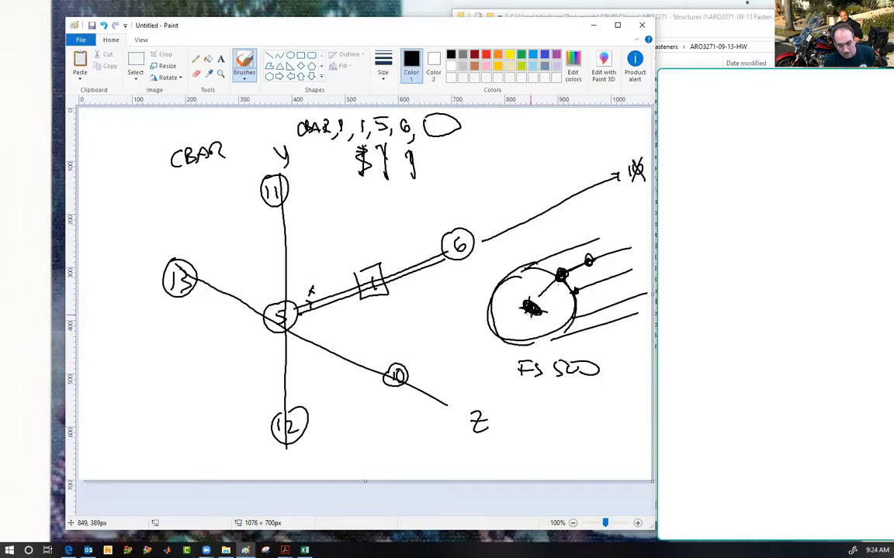
Draw two more ring arcs with nodes along the cylinder, and add connecting lines and loops between the wall nodes and the center node.
mouse_move(581, 248)
left_mouse_down()
mouse_move(606, 306)
mouse_move(578, 287)
mouse_move(588, 293)
left_mouse_up()
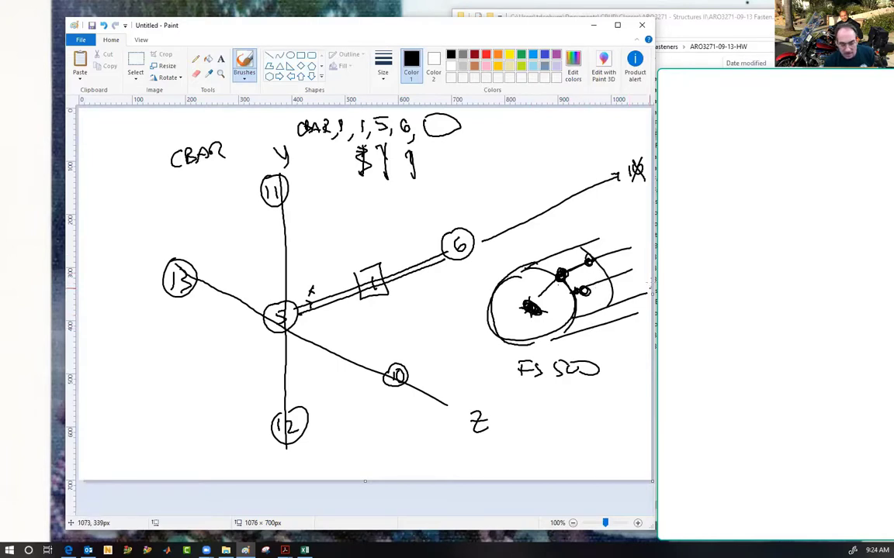
mouse_move(623, 246)
left_mouse_down()
mouse_move(643, 267)
mouse_move(644, 291)
mouse_move(634, 268)
left_mouse_up()
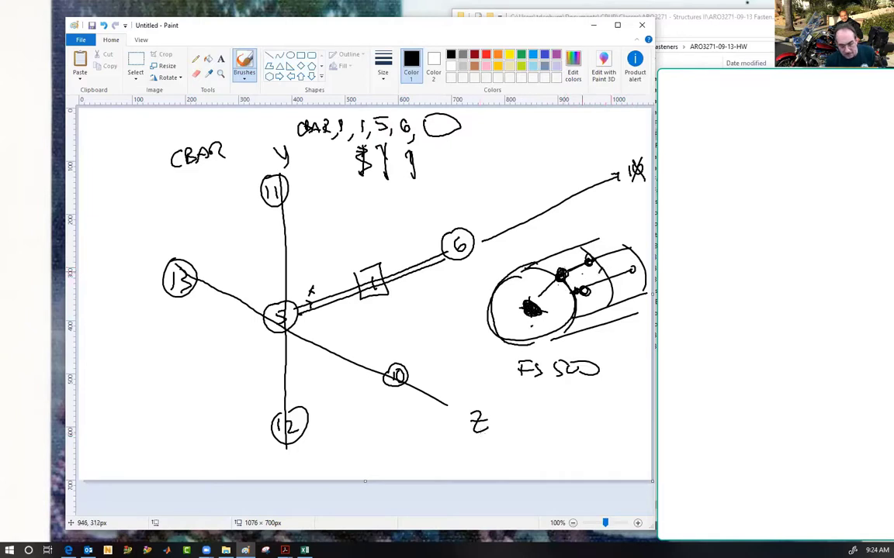
mouse_move(557, 280)
left_mouse_down()
mouse_move(540, 306)
mouse_move(595, 281)
left_mouse_up()
left_click_drag(594, 262, 586, 287)
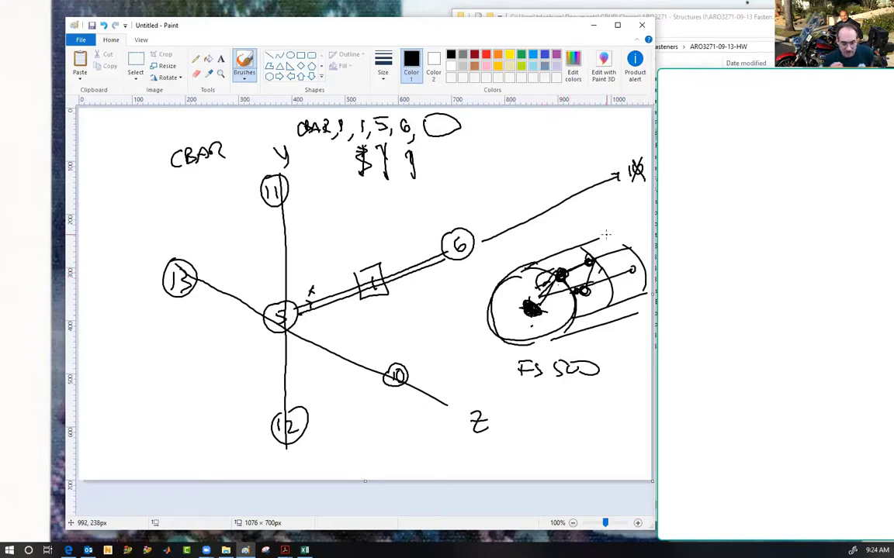
mouse_move(584, 290)
left_mouse_down()
mouse_move(567, 278)
mouse_move(570, 287)
mouse_move(556, 289)
left_mouse_up()
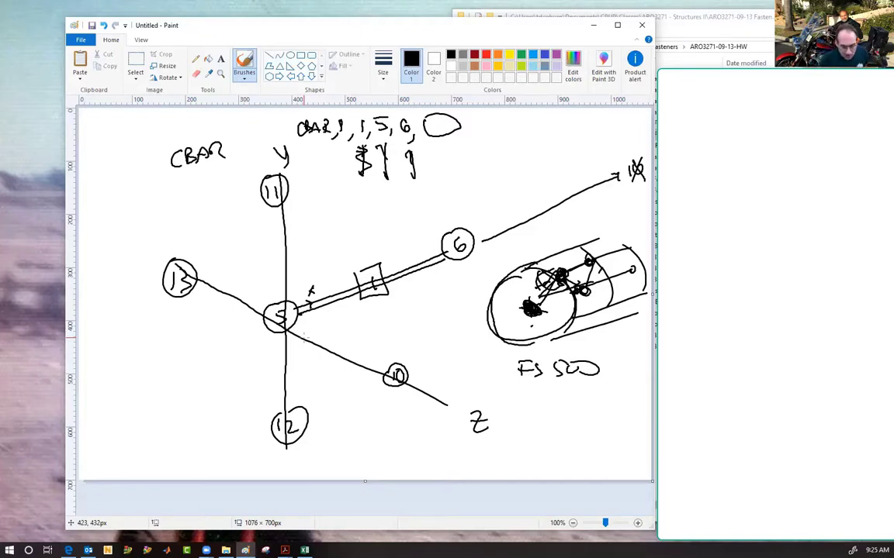
Sketch a square crossed by a horizontal x axis below FS 500, with a curved arrow inside and the label Ix beside it.
mouse_move(564, 395)
left_mouse_down()
mouse_move(552, 416)
mouse_move(645, 417)
mouse_move(636, 424)
left_mouse_up()
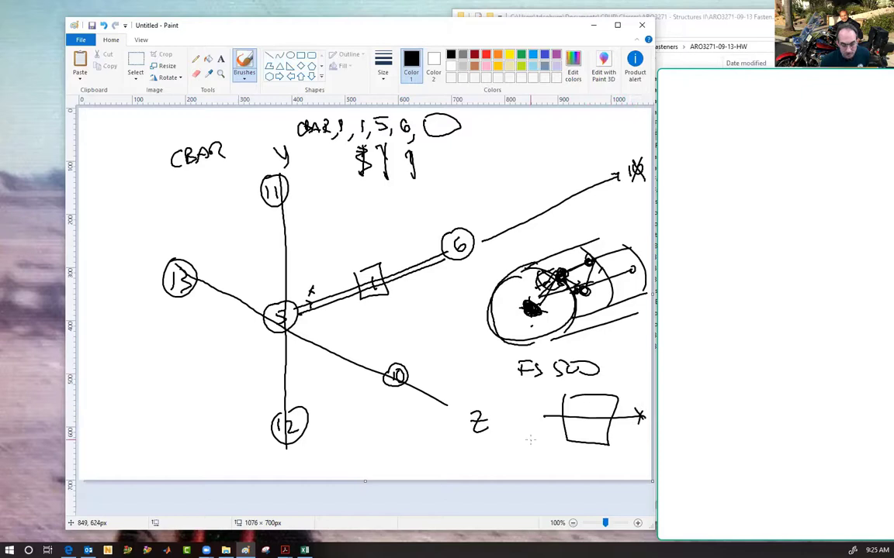
left_click_drag(533, 439, 529, 460)
left_click_drag(522, 440, 543, 437)
mouse_move(584, 400)
left_mouse_down()
mouse_move(581, 437)
mouse_move(560, 466)
left_mouse_up()
left_click_drag(559, 456, 551, 467)
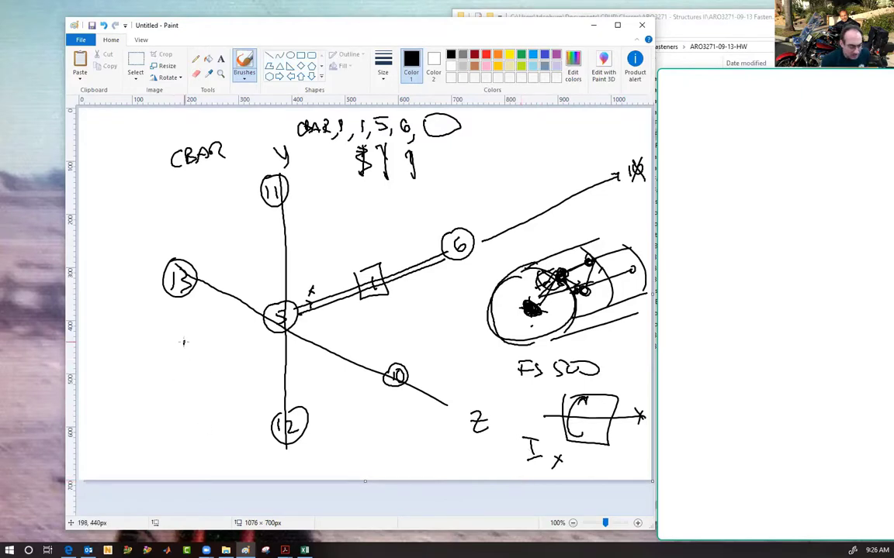
Sketch a slanted panel in perspective below node 13, with a curved arrow along its outer vertical edge.
left_click_drag(184, 342, 192, 442)
left_click_drag(186, 341, 237, 298)
left_click_drag(263, 373, 198, 442)
left_click_drag(263, 301, 269, 384)
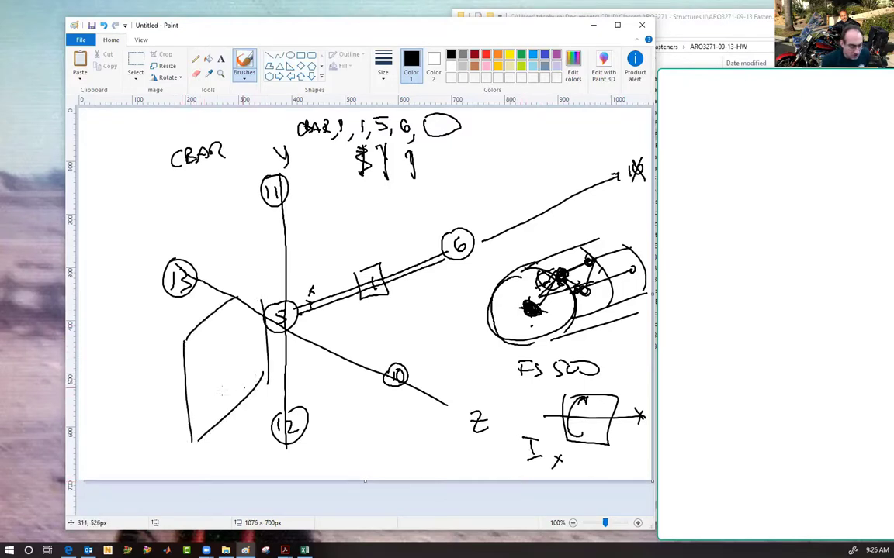
mouse_move(178, 352)
left_mouse_down()
mouse_move(197, 429)
mouse_move(181, 358)
left_mouse_up()
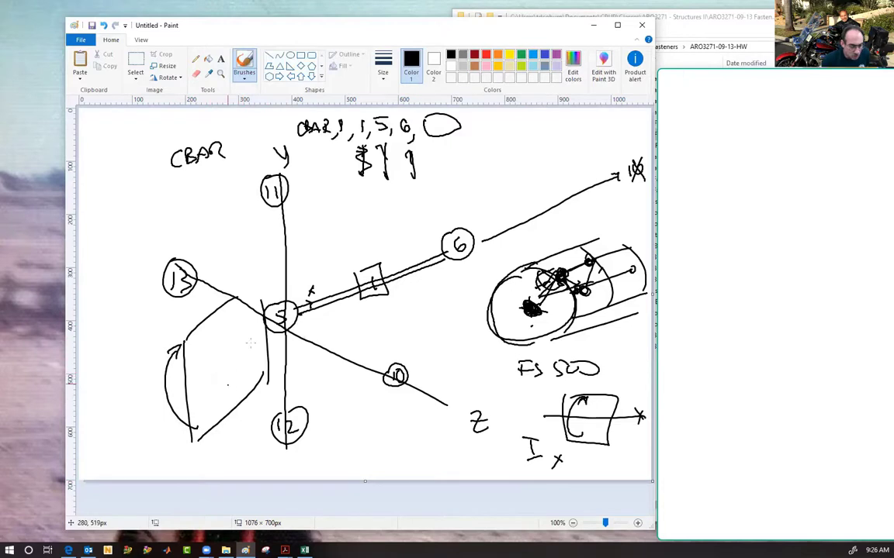
Draw the slanted panel's centerline and a second front edge, and add curved arrows around both ends of the panel.
left_click_drag(190, 393, 256, 350)
left_click_drag(191, 335, 200, 443)
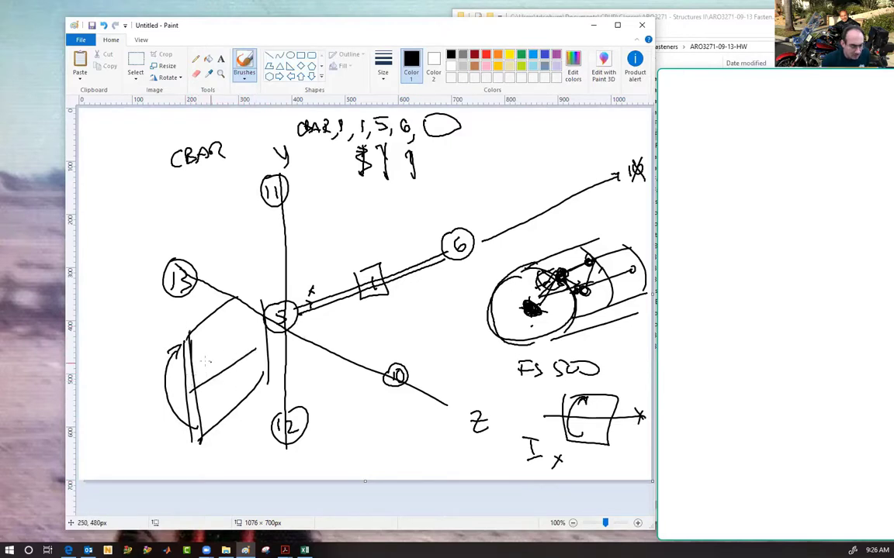
left_click_drag(189, 334, 217, 421)
mouse_move(237, 310)
left_mouse_down()
mouse_move(269, 383)
mouse_move(253, 319)
left_mouse_up()
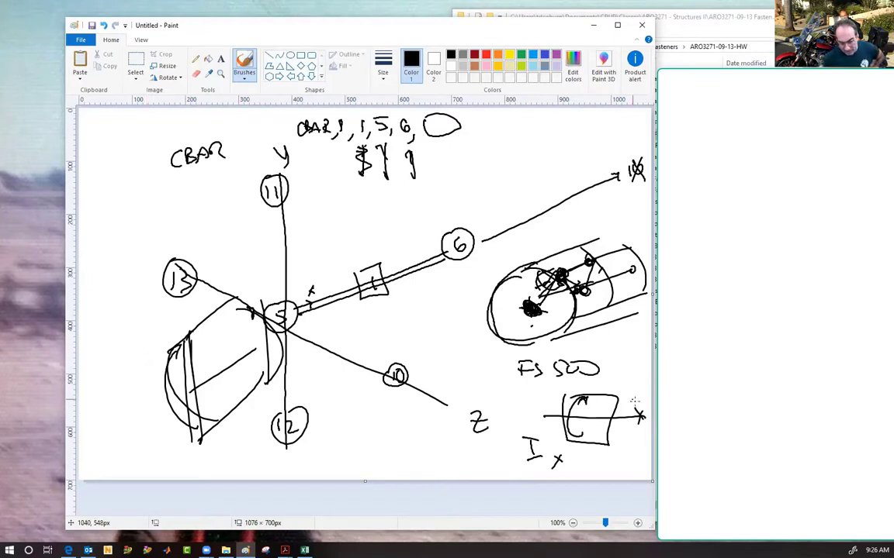
Add double arrowheads to the square's x axis and retrace the curved arrow inside the square.
mouse_move(619, 413)
left_mouse_down()
mouse_move(618, 423)
mouse_move(619, 414)
mouse_move(586, 398)
left_mouse_up()
Draw tilted edges across both ends of the slanted panel and join them with a line along the bottom to show its rotation.
left_click_drag(189, 356, 199, 398)
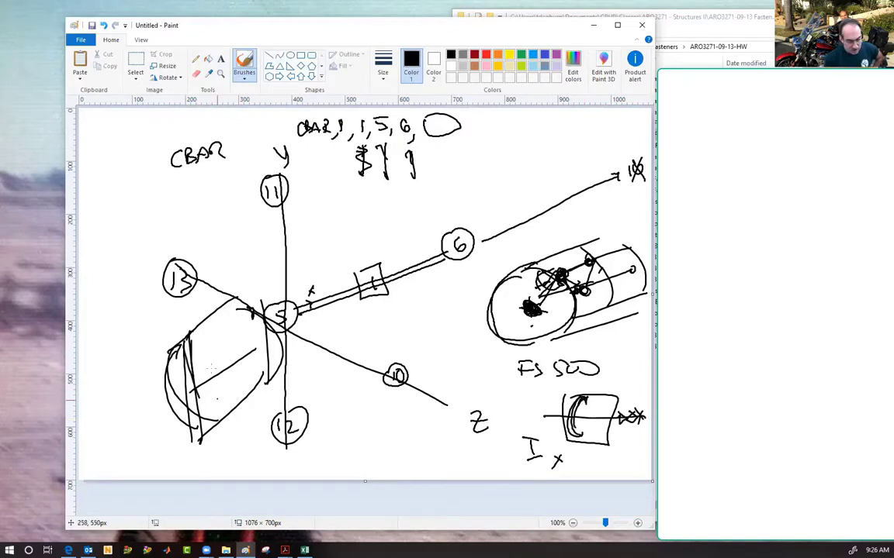
left_click_drag(189, 329, 214, 440)
left_click_drag(210, 433, 282, 397)
left_click_drag(281, 398, 270, 345)
left_click_drag(264, 290, 282, 399)
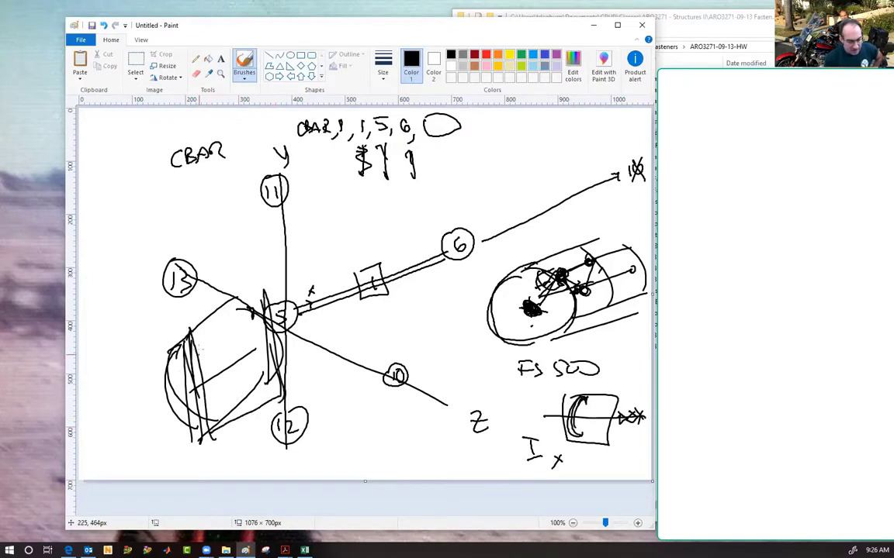
Redraw the curved rotation arrows at both ends of the slanted panel.
mouse_move(172, 351)
left_mouse_down()
mouse_move(182, 427)
mouse_move(200, 428)
left_mouse_up()
left_click_drag(169, 352, 182, 356)
mouse_move(264, 295)
left_mouse_down()
mouse_move(286, 300)
mouse_move(286, 353)
left_mouse_up()
left_click_drag(276, 291, 276, 301)
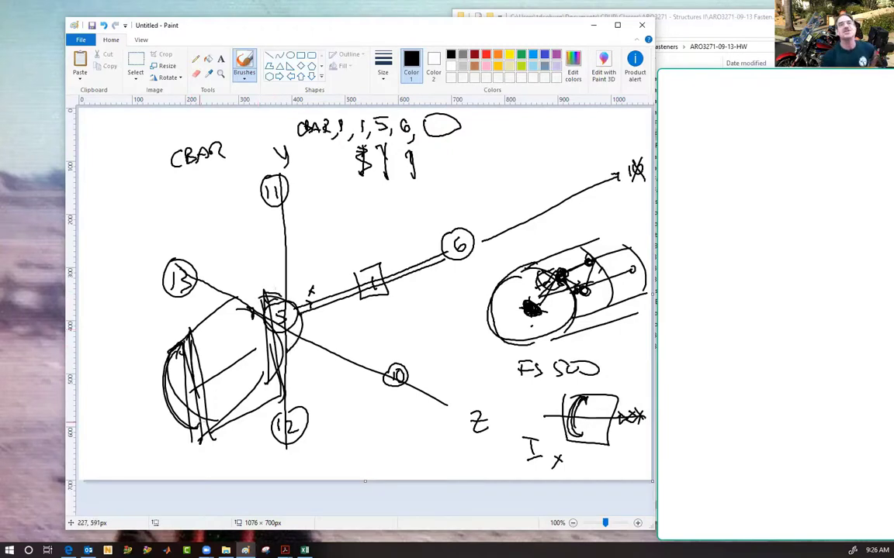